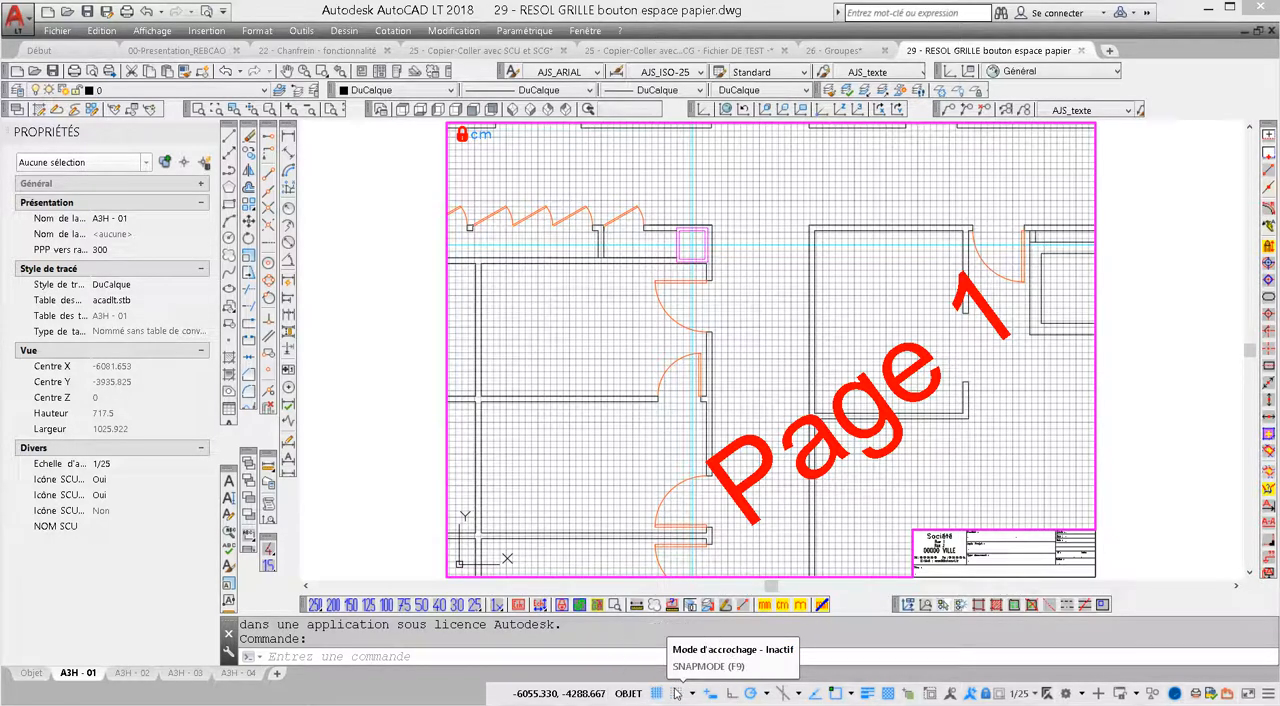
Check the shortcut options of the snap and grid toggles, and switch the A3H - 01 layout to paper space
right_click(675, 693)
right_click(657, 694)
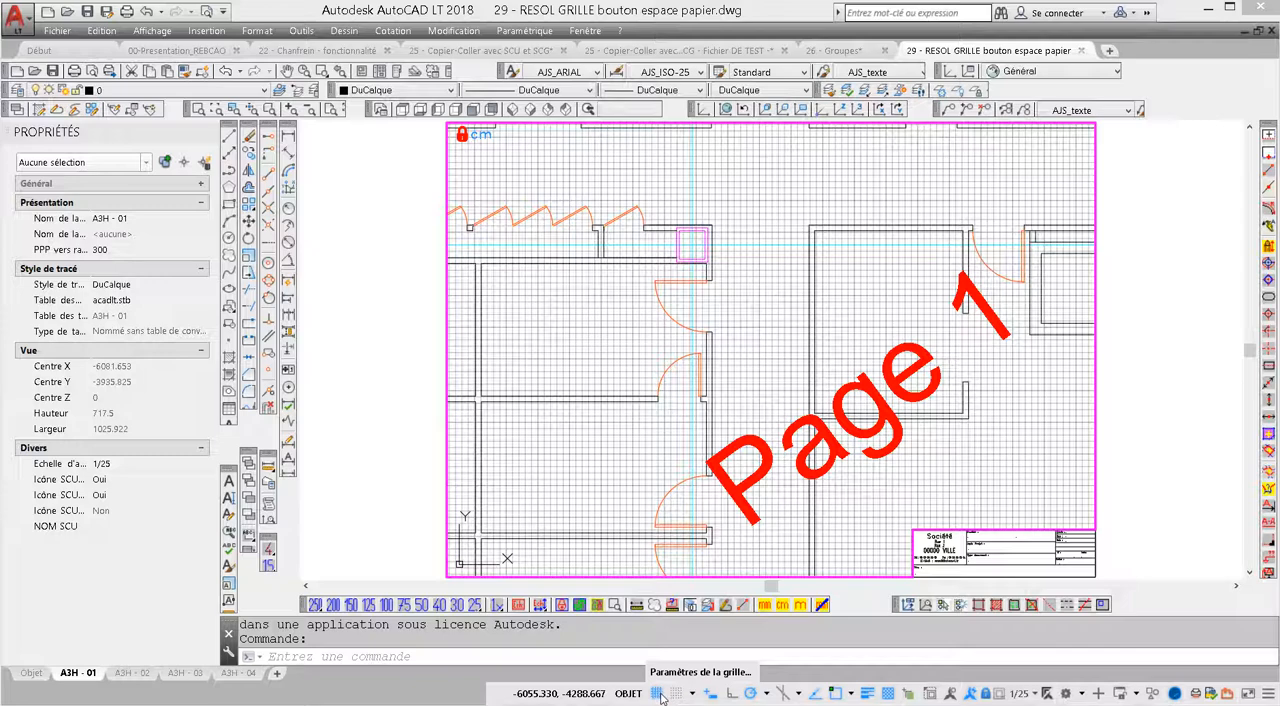
click(415, 421)
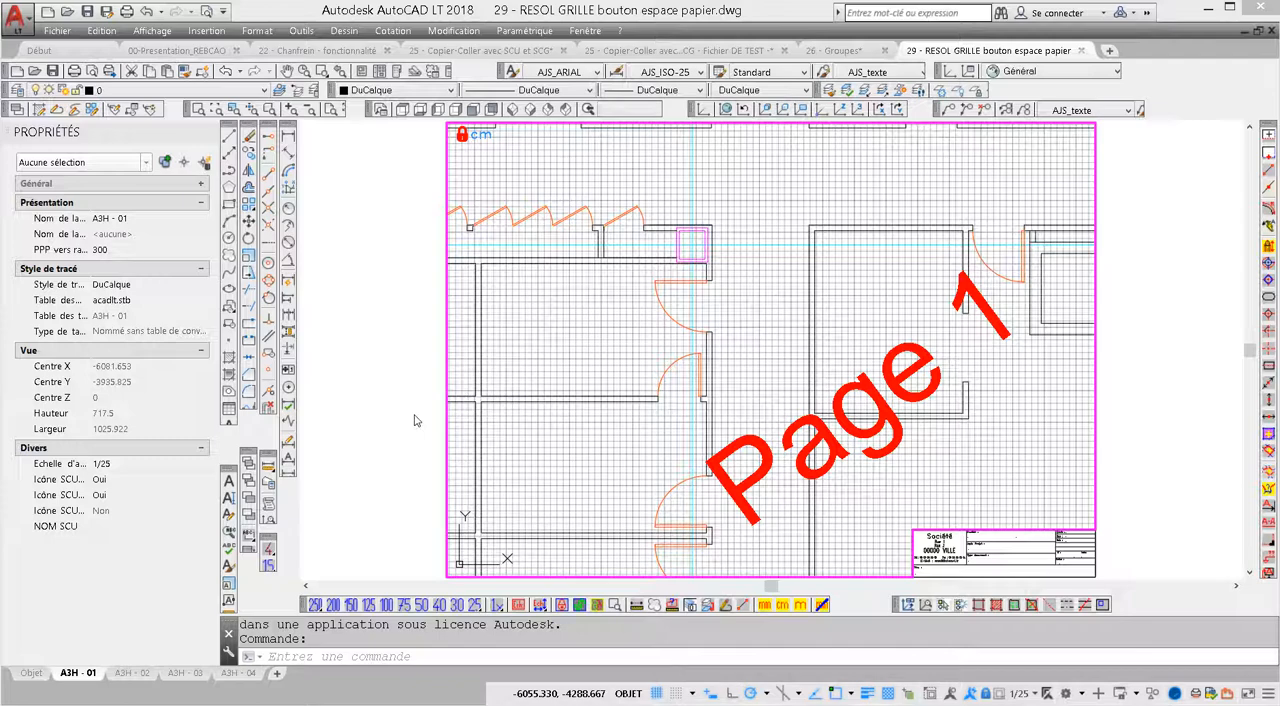
click(630, 693)
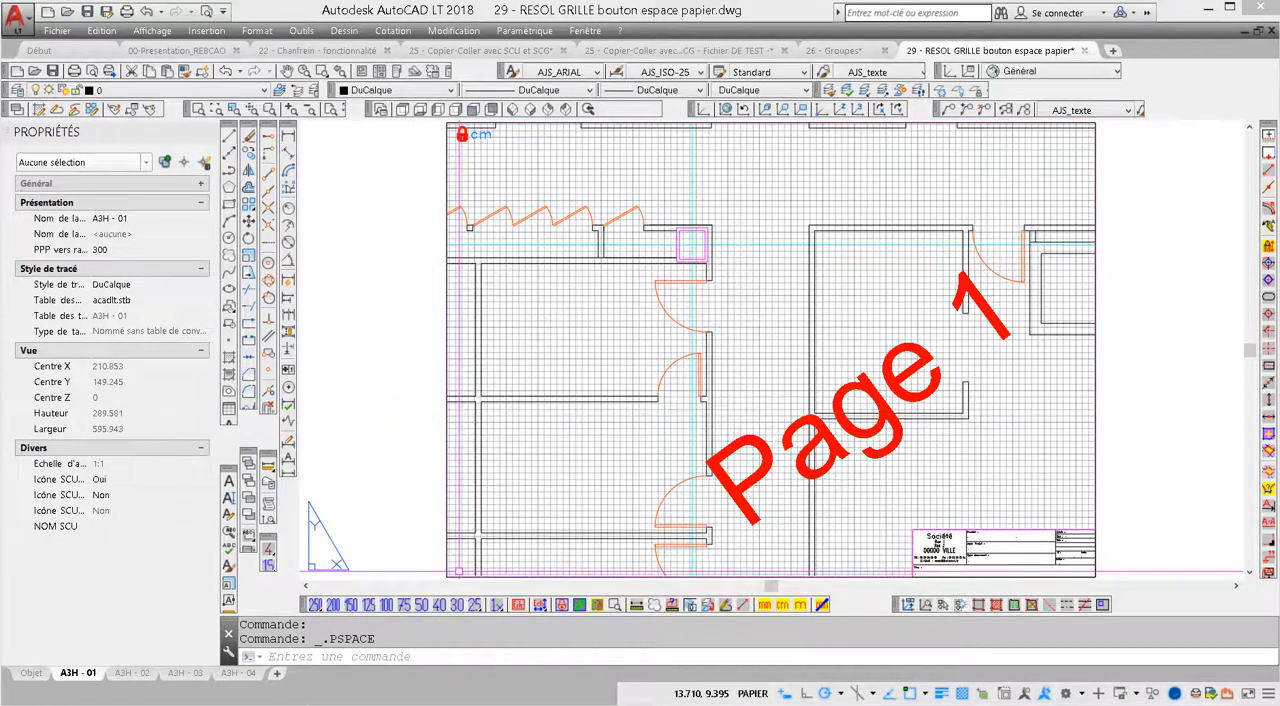
Examine which toggles can be shown on the status bar in paper space, and compare them with those available inside the active viewport
click(1268, 697)
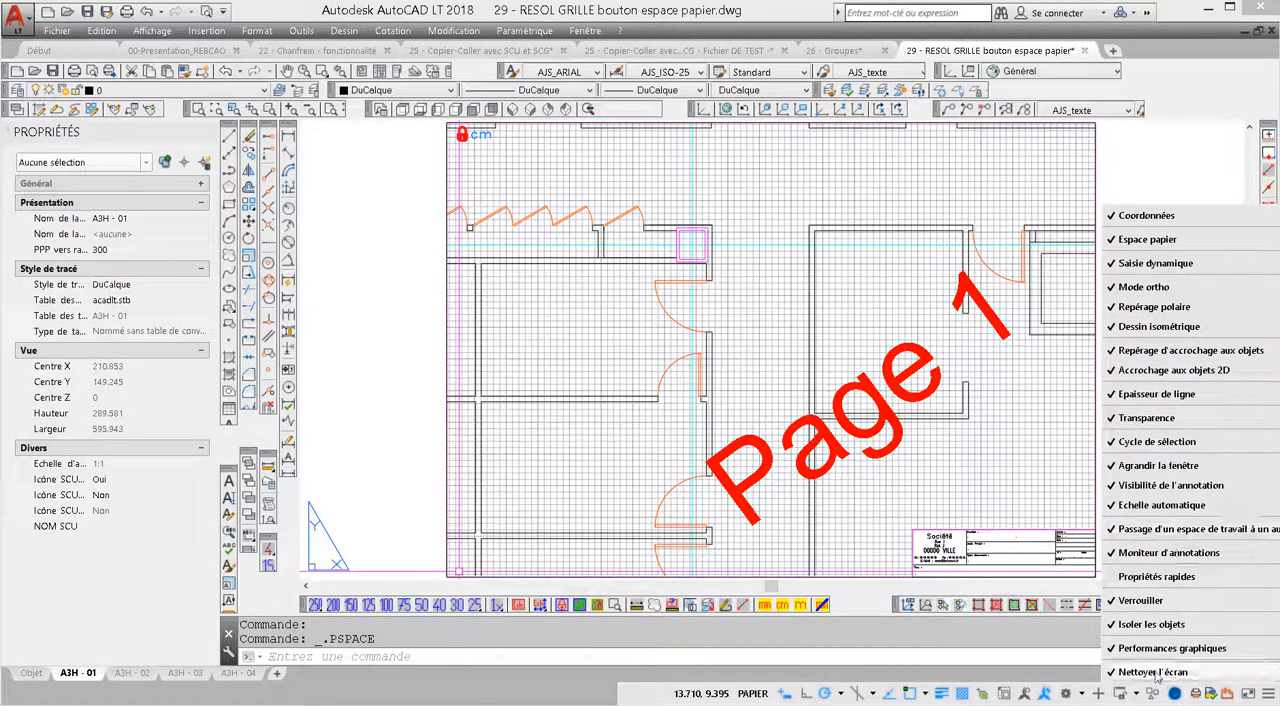
click(1147, 240)
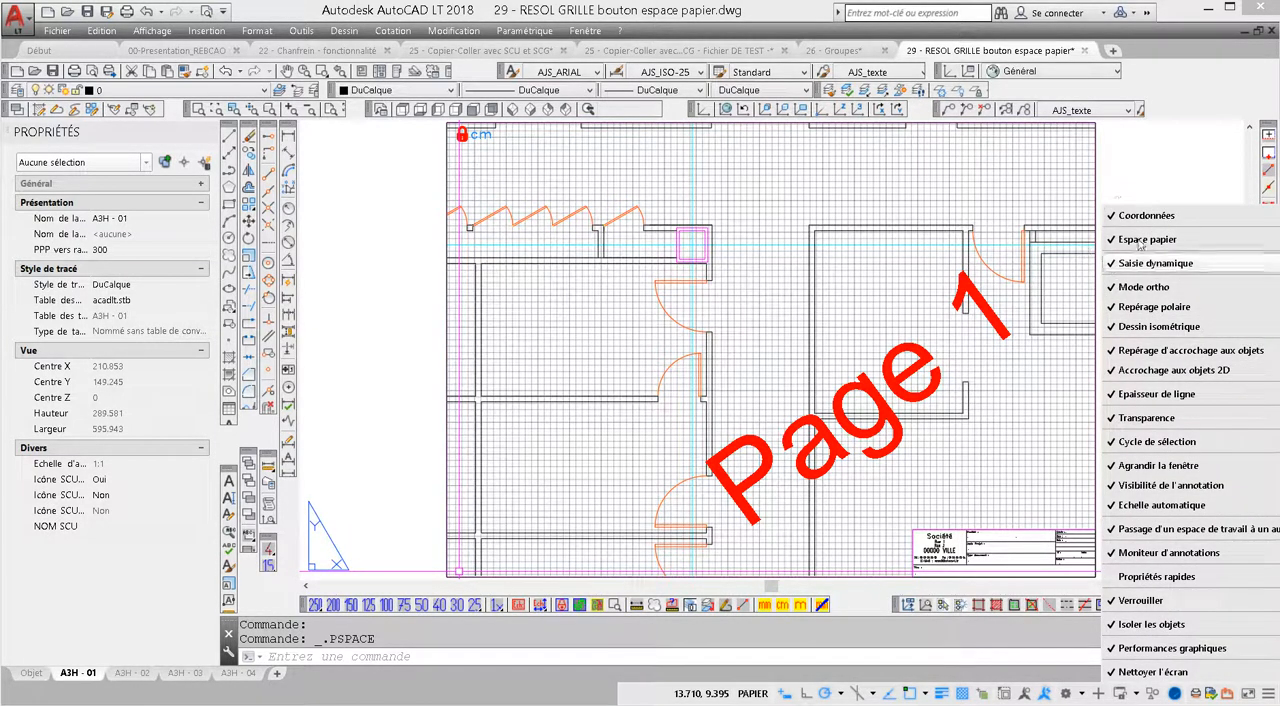
click(1178, 198)
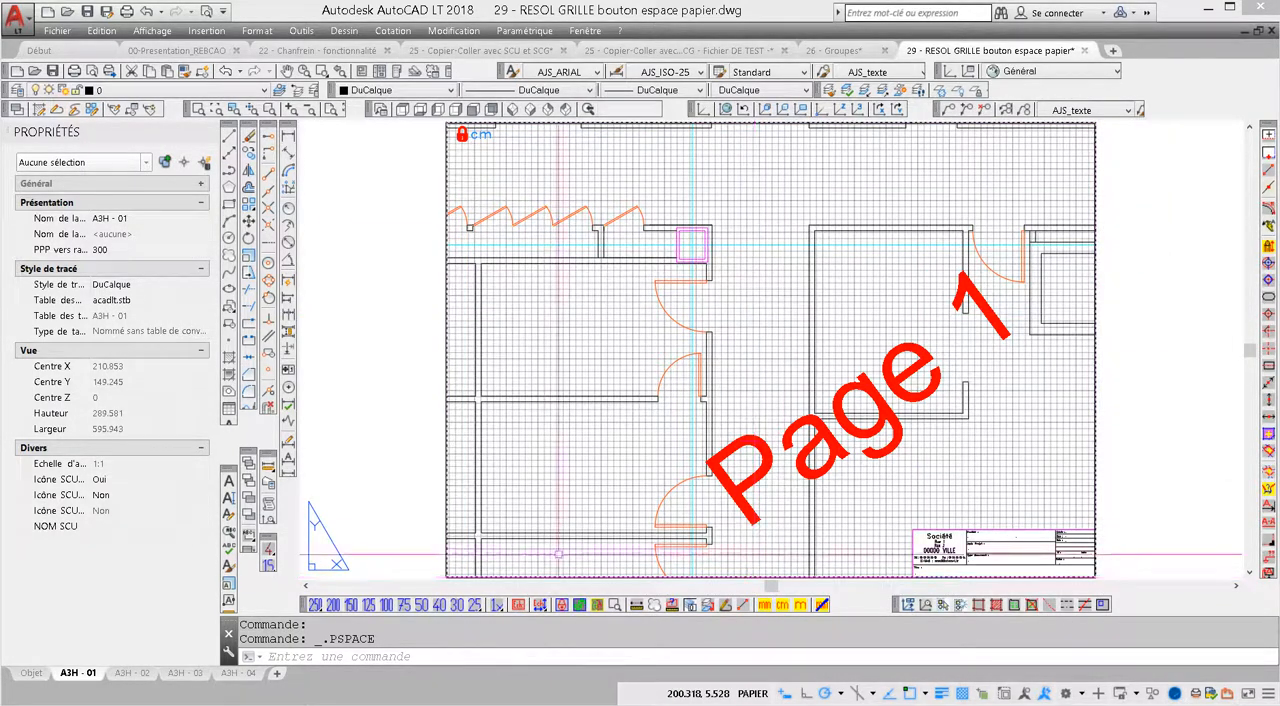
double_click(736, 438)
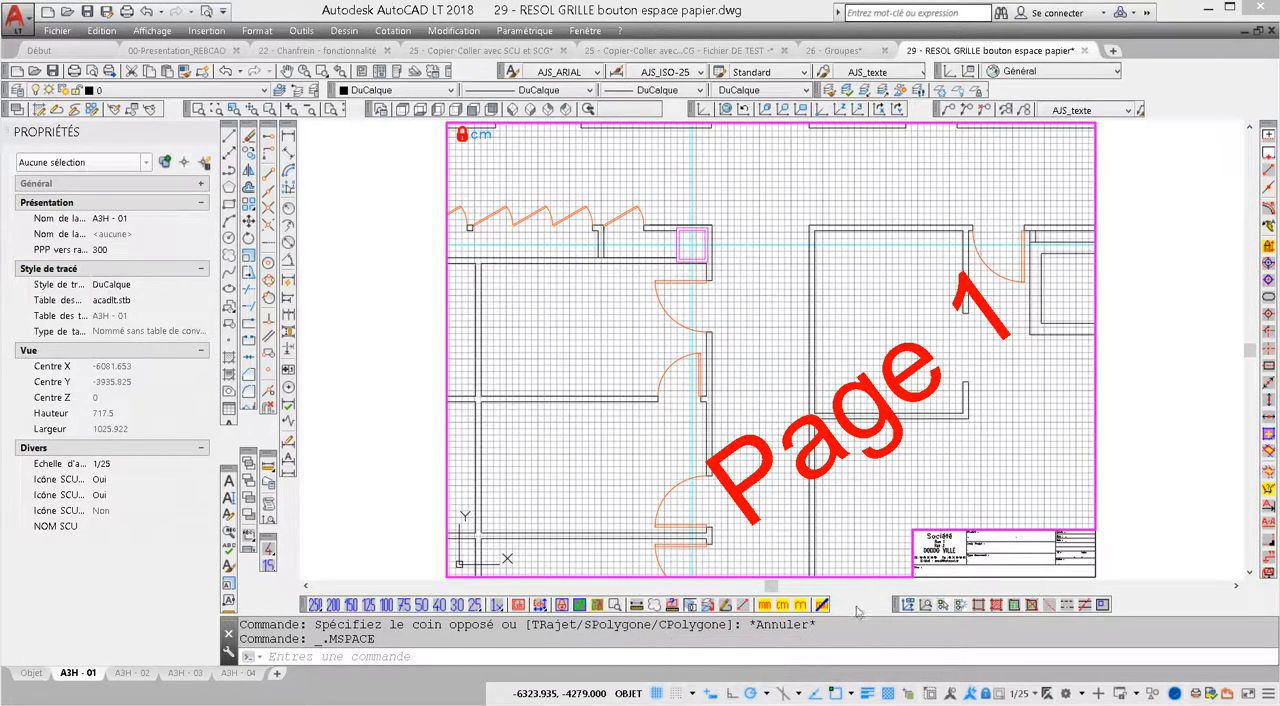
double_click(1152, 458)
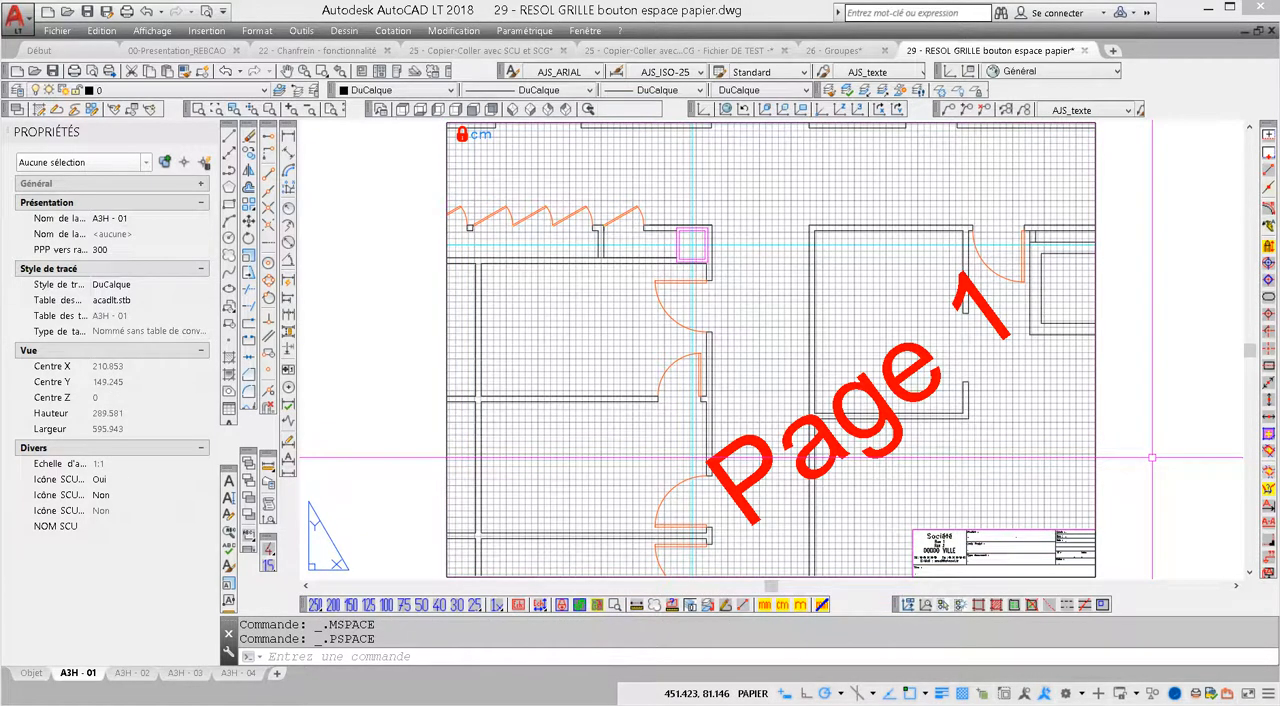
Set the layout's X and Y grid spacing to 5 through the object snap settings dialog
right_click(640, 697)
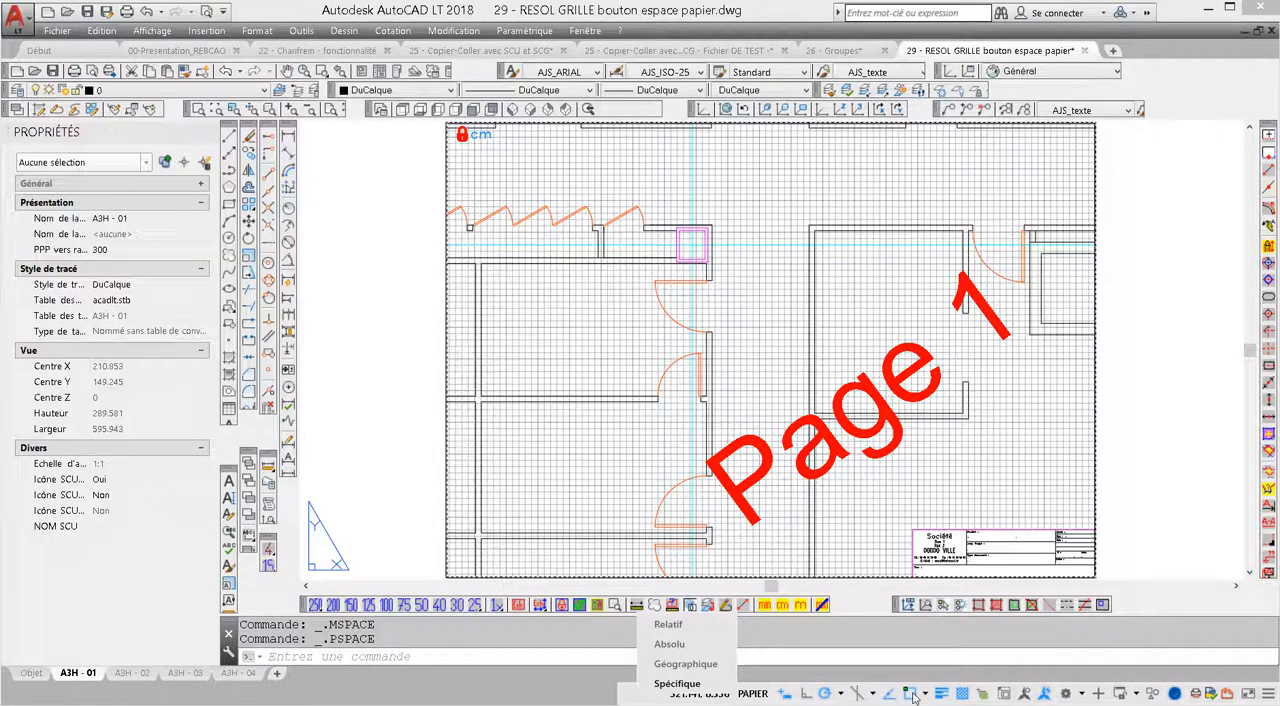
right_click(913, 695)
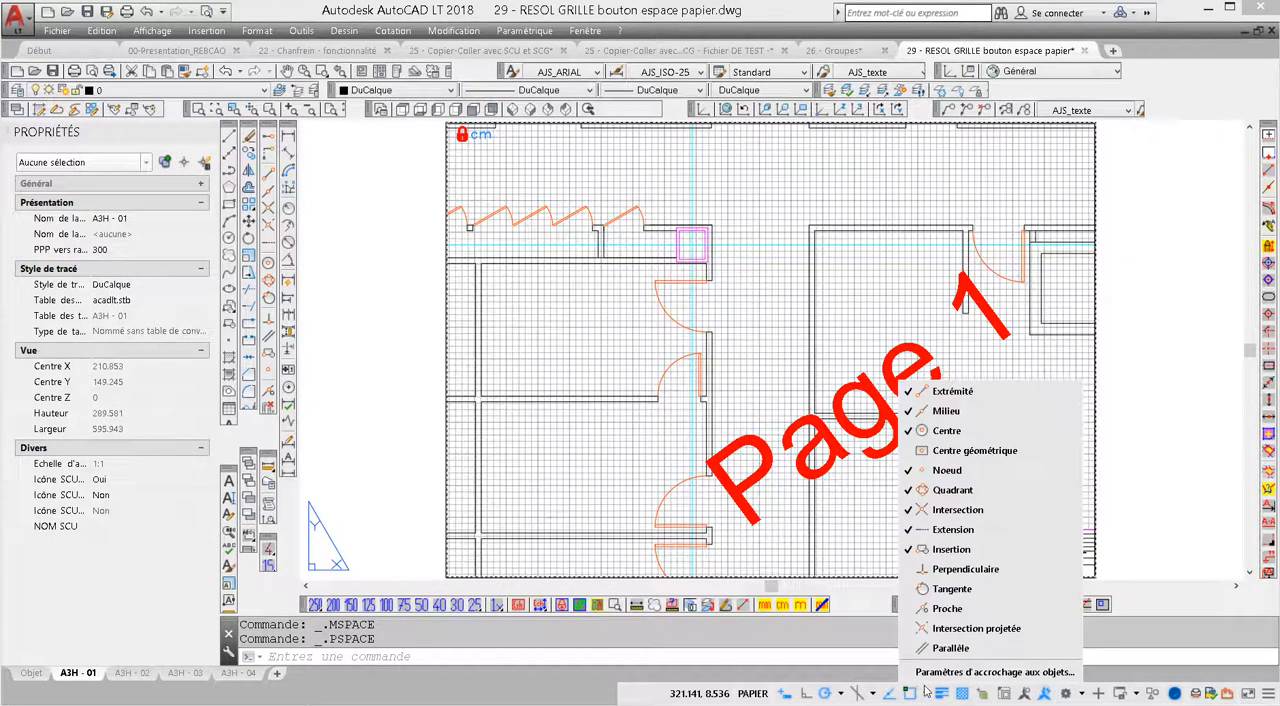
click(931, 672)
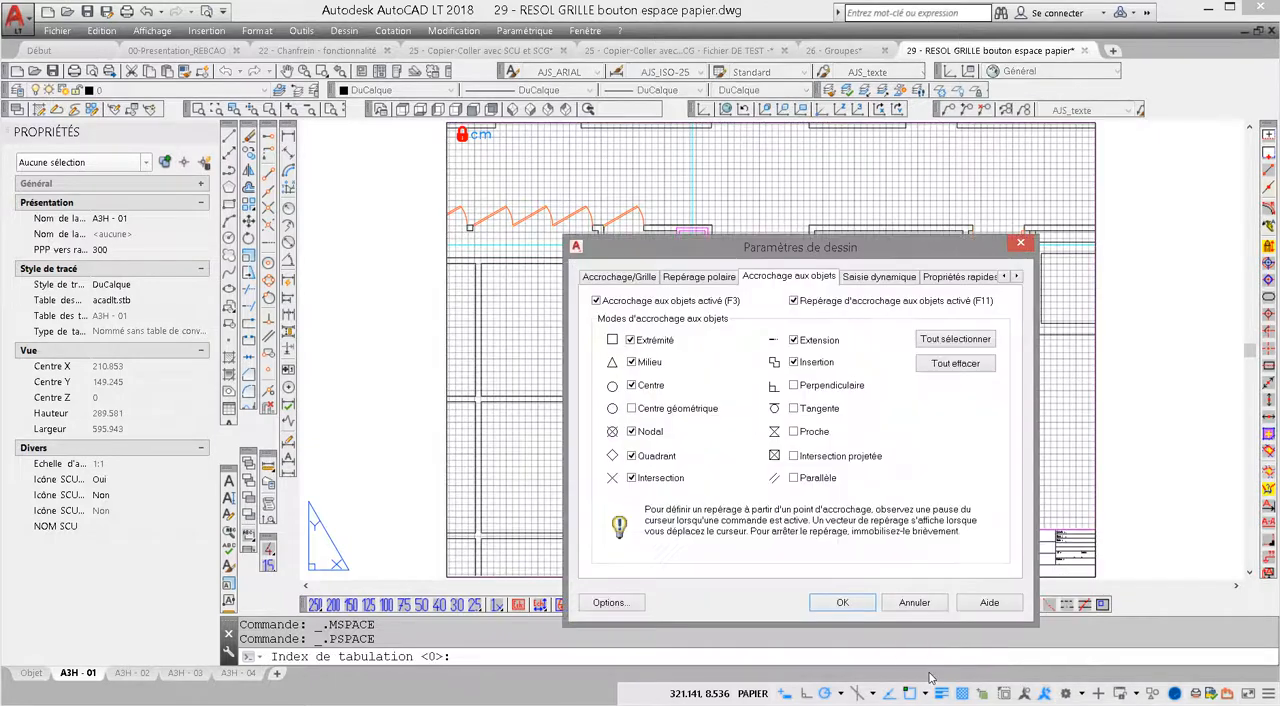
click(632, 280)
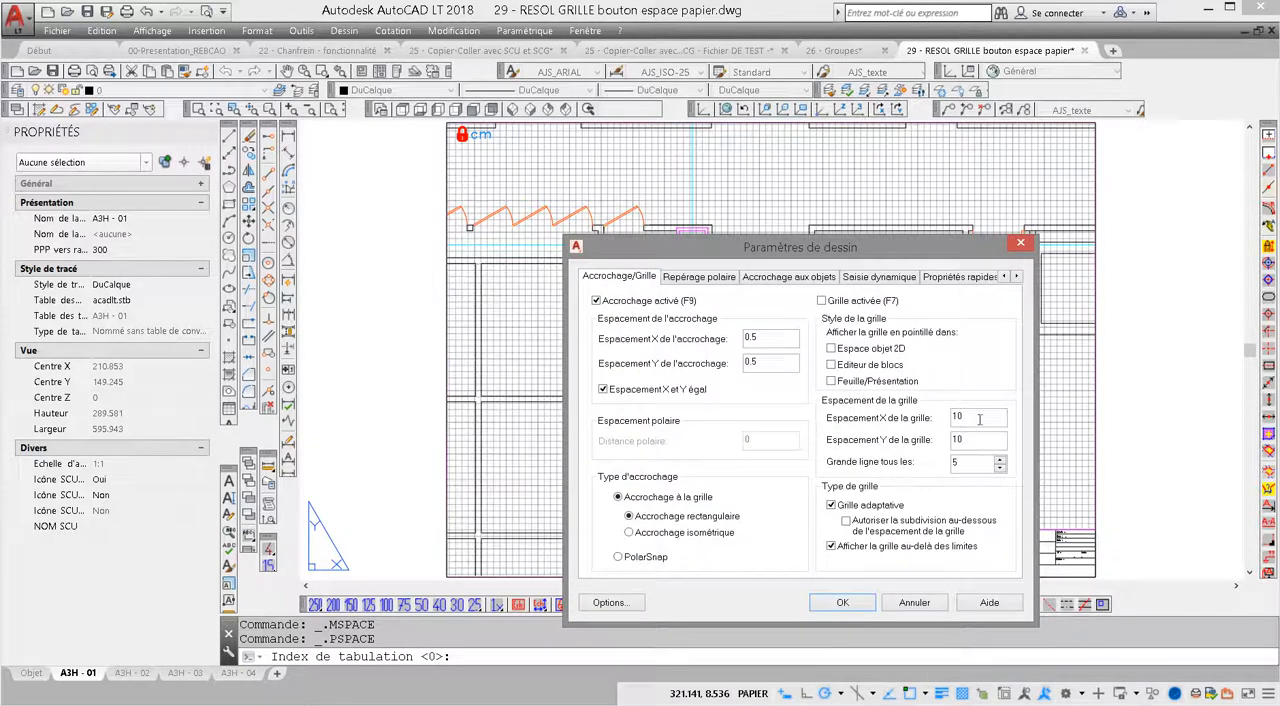
double_click(979, 419)
text(5)
click(863, 603)
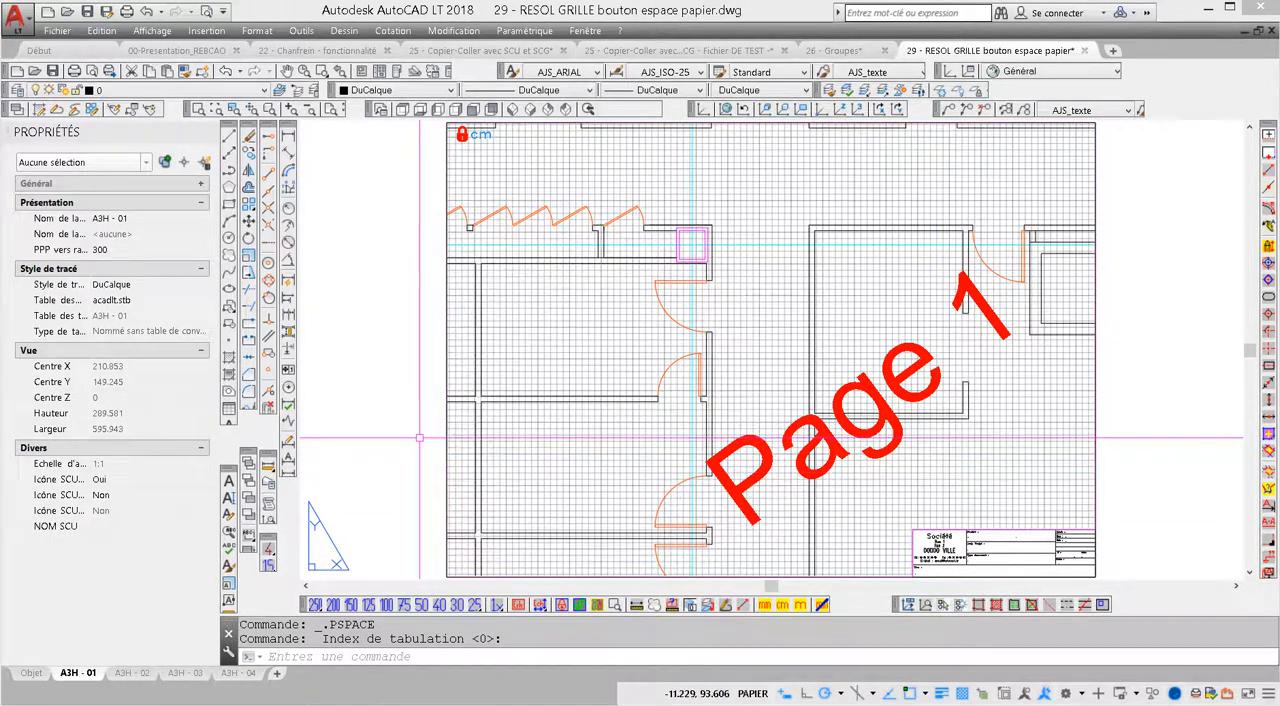
Turn on the grid display in the layout's paper space and check it at different zoom levels
key(F7)
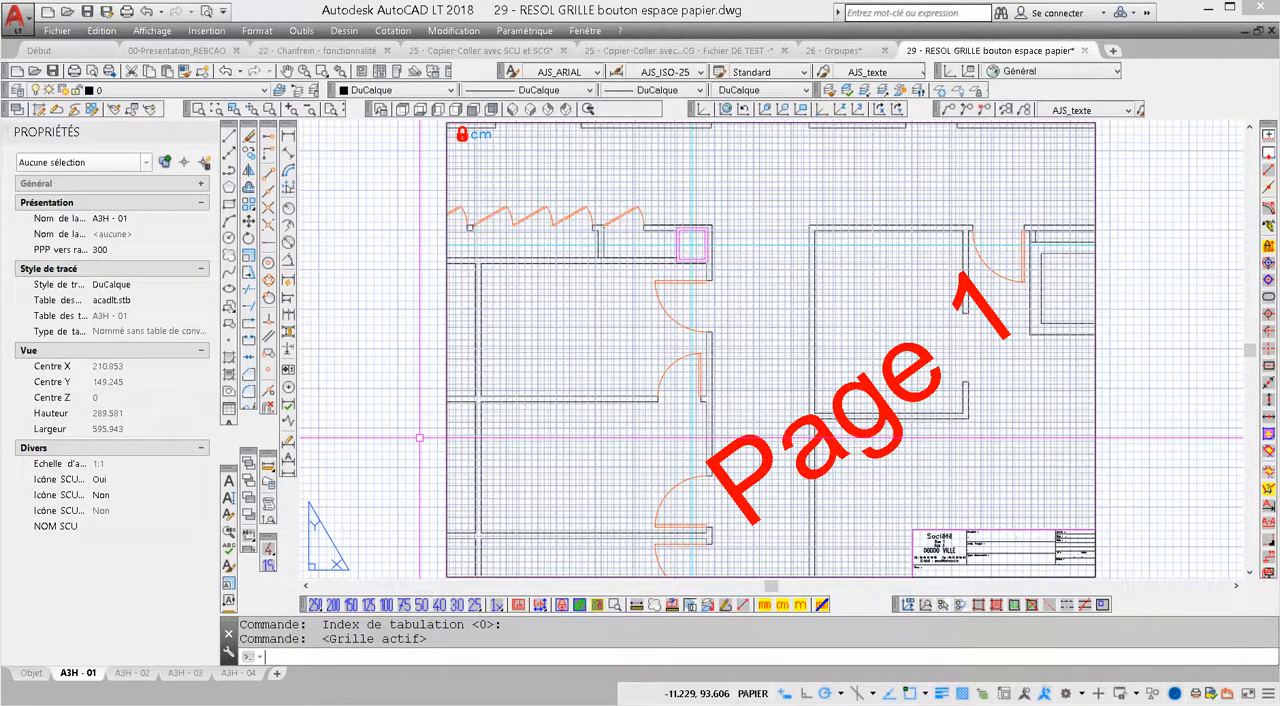
scroll(741, 415, down, 2)
scroll(741, 415, up, 2)
scroll(741, 415, down, 2)
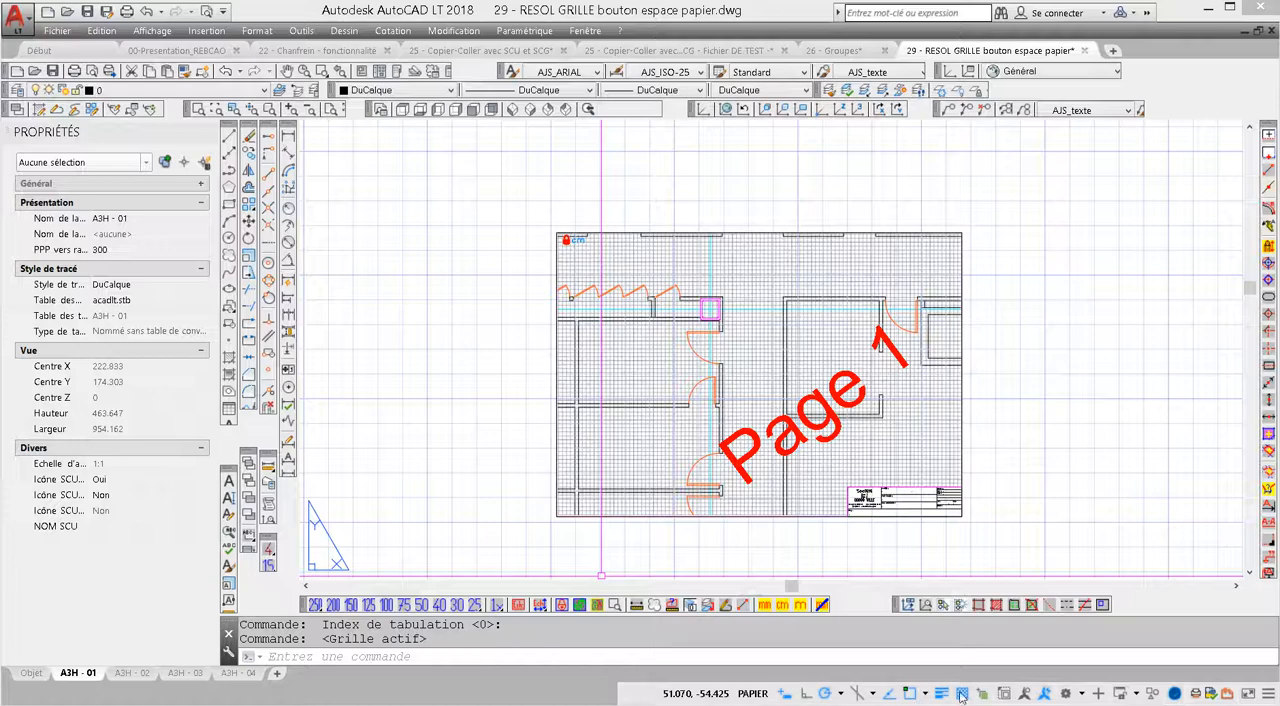
middle_click(545, 318)
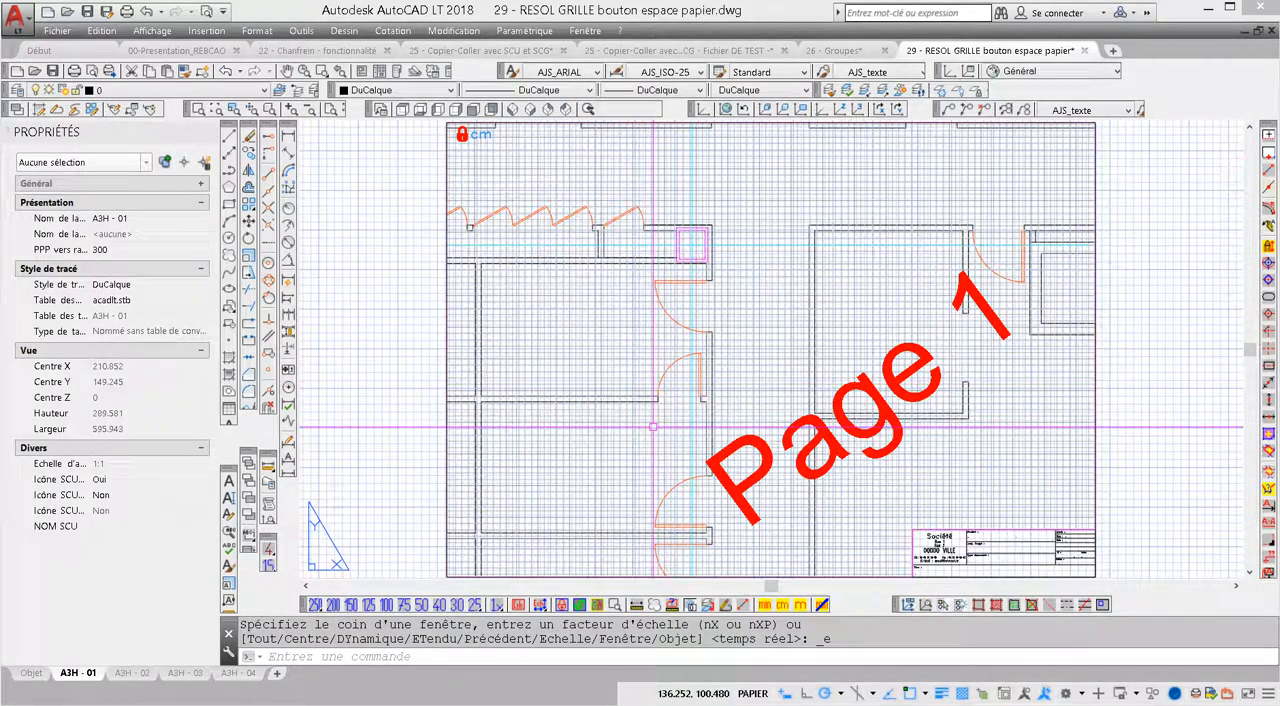
Set the grid to display as dots in 2D model space and in sheets/layouts
click(924, 693)
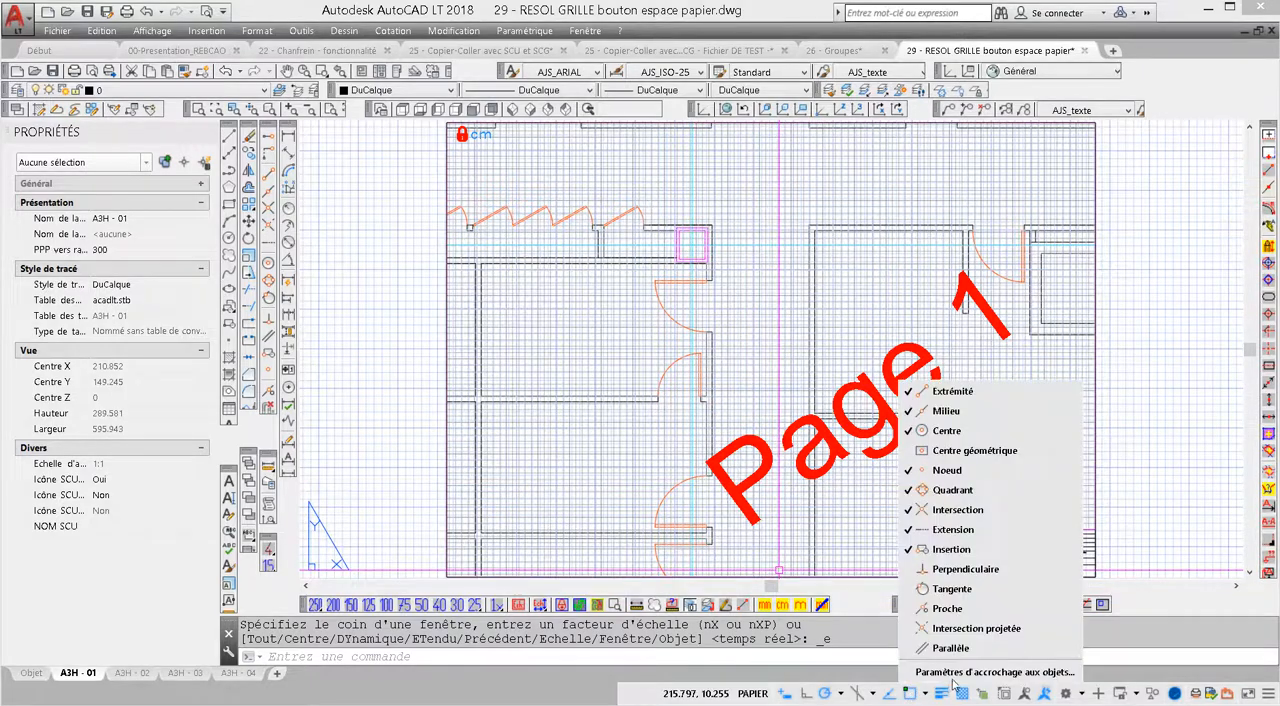
click(953, 677)
click(602, 282)
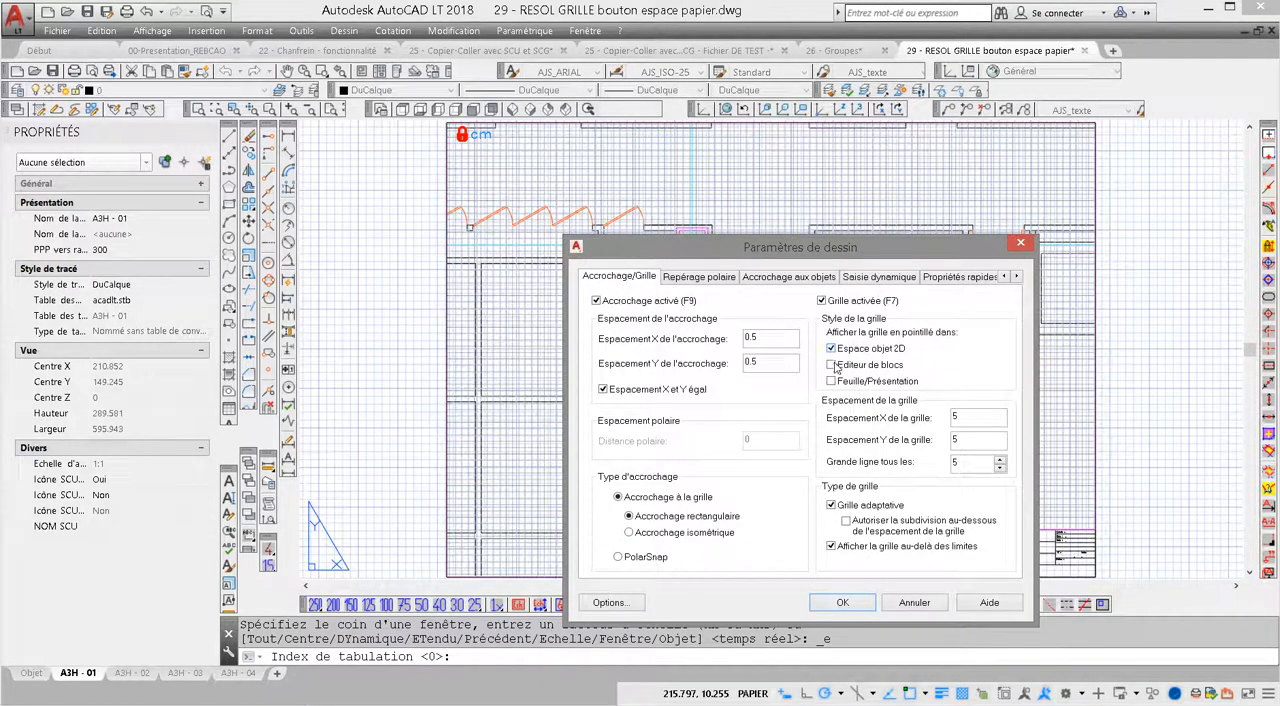
click(831, 381)
click(842, 602)
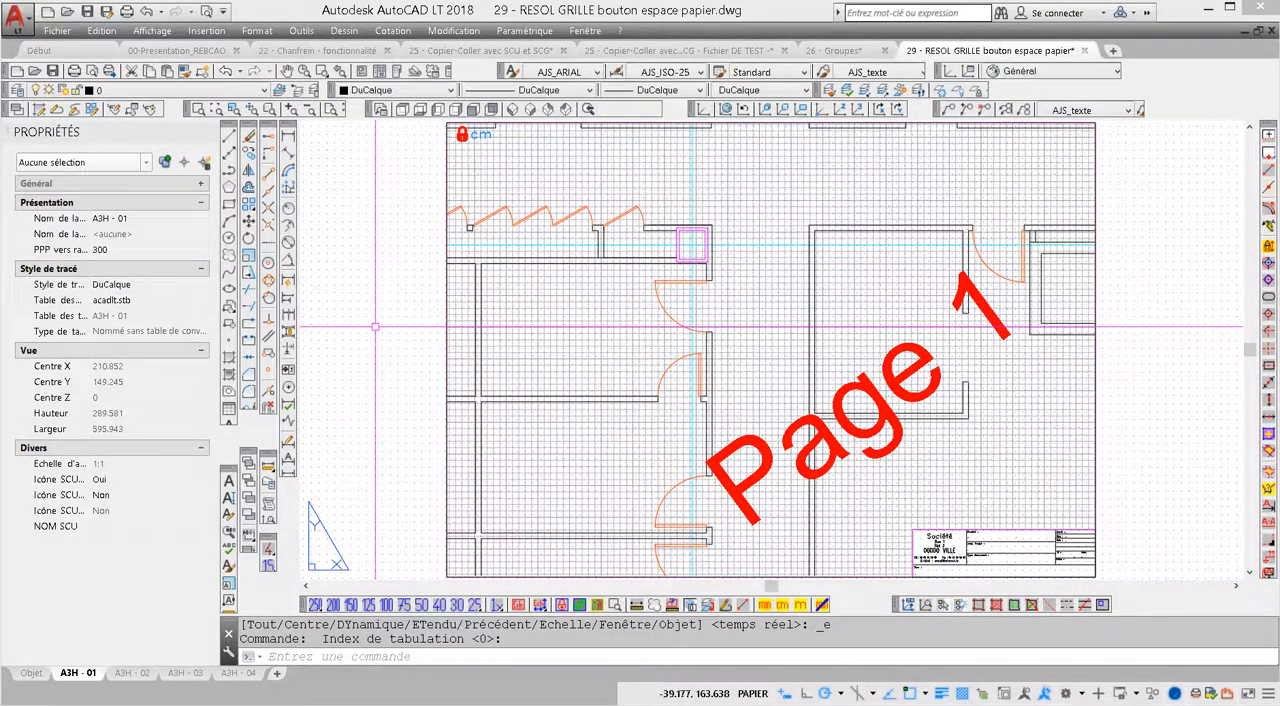
Activate the viewport to inspect its dotted grid in model space, and return to paper space
double_click(607, 309)
click(624, 307)
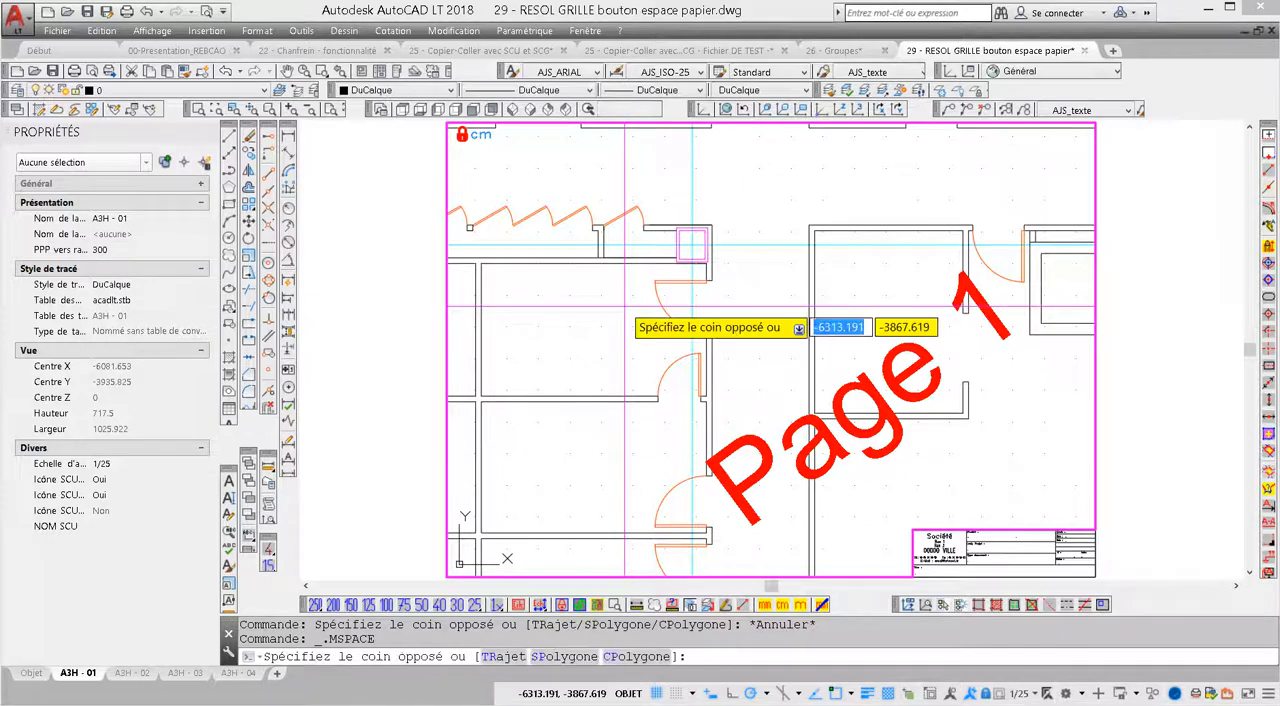
click(605, 317)
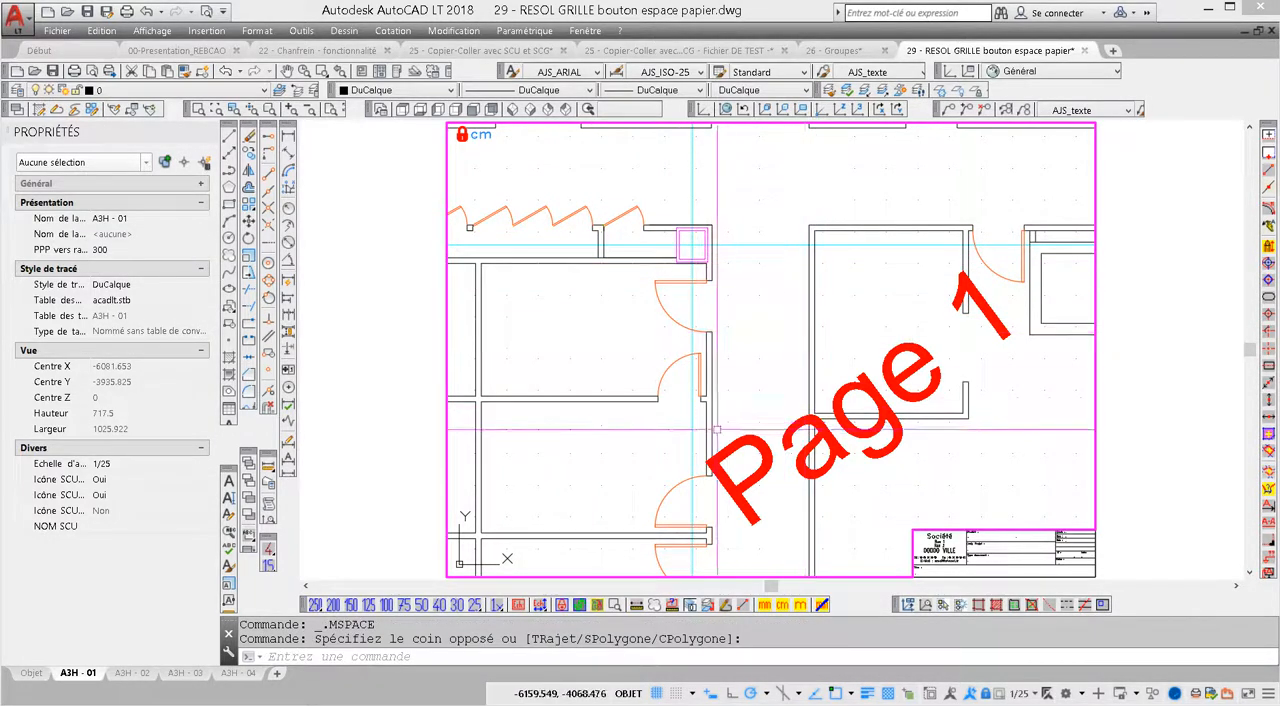
double_click(1117, 393)
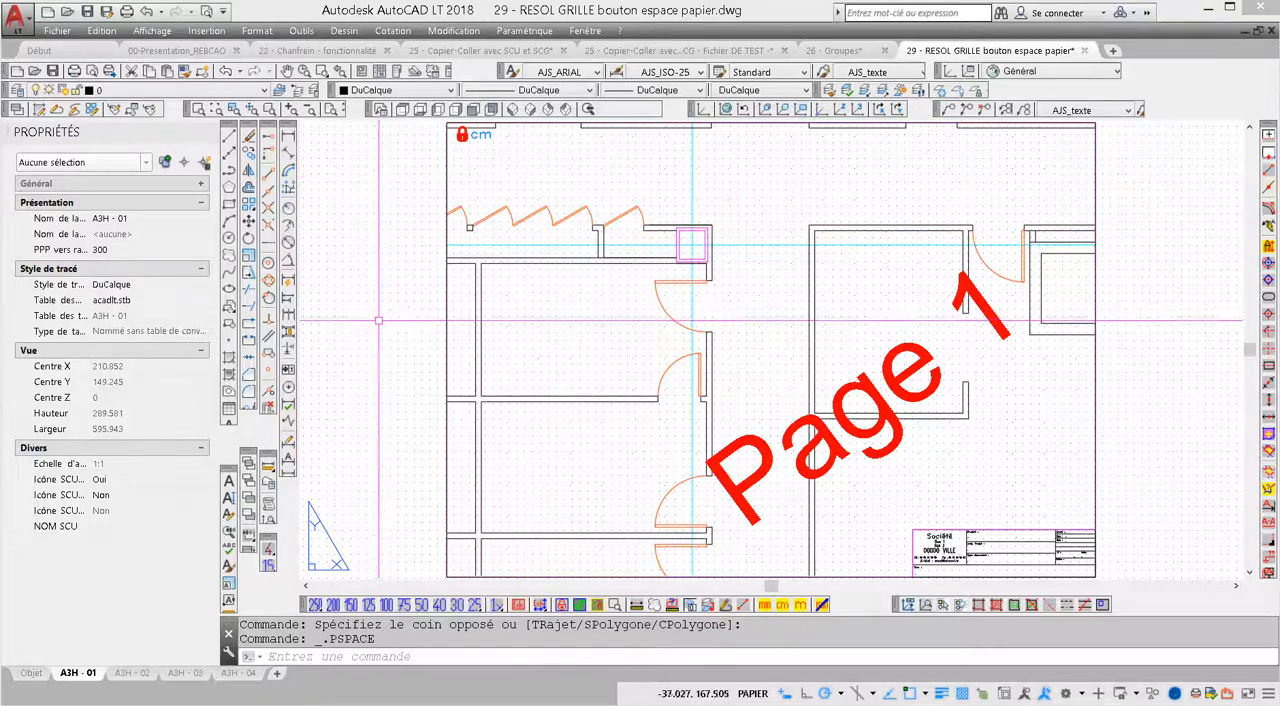
Turn off snap mode and the grid display in the layout's paper space, leaving nothing selected
key(F9)
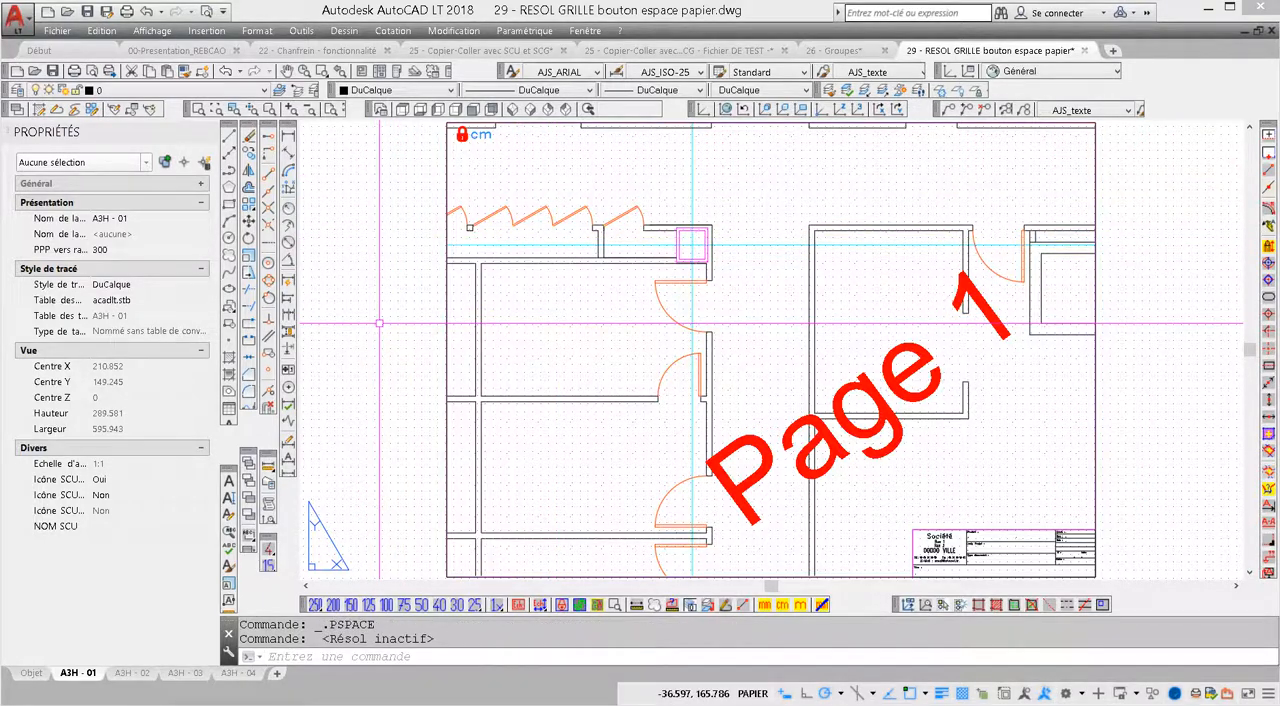
key(F7)
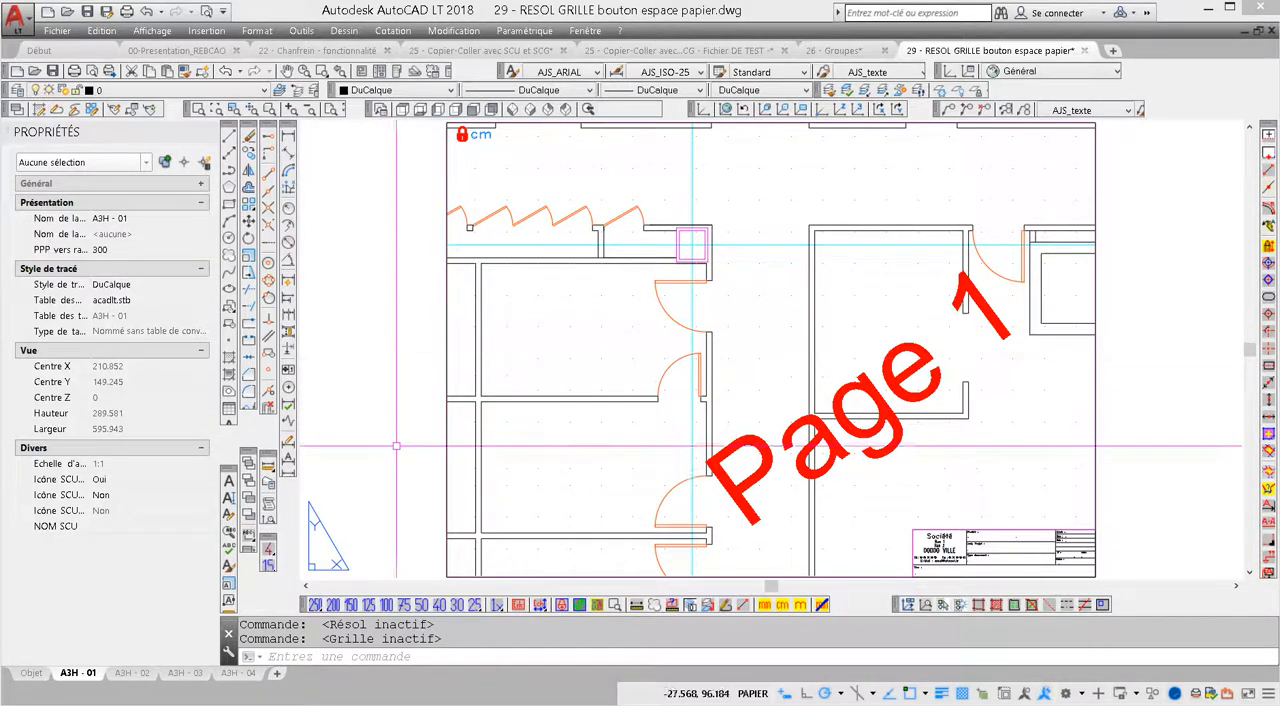
click(394, 344)
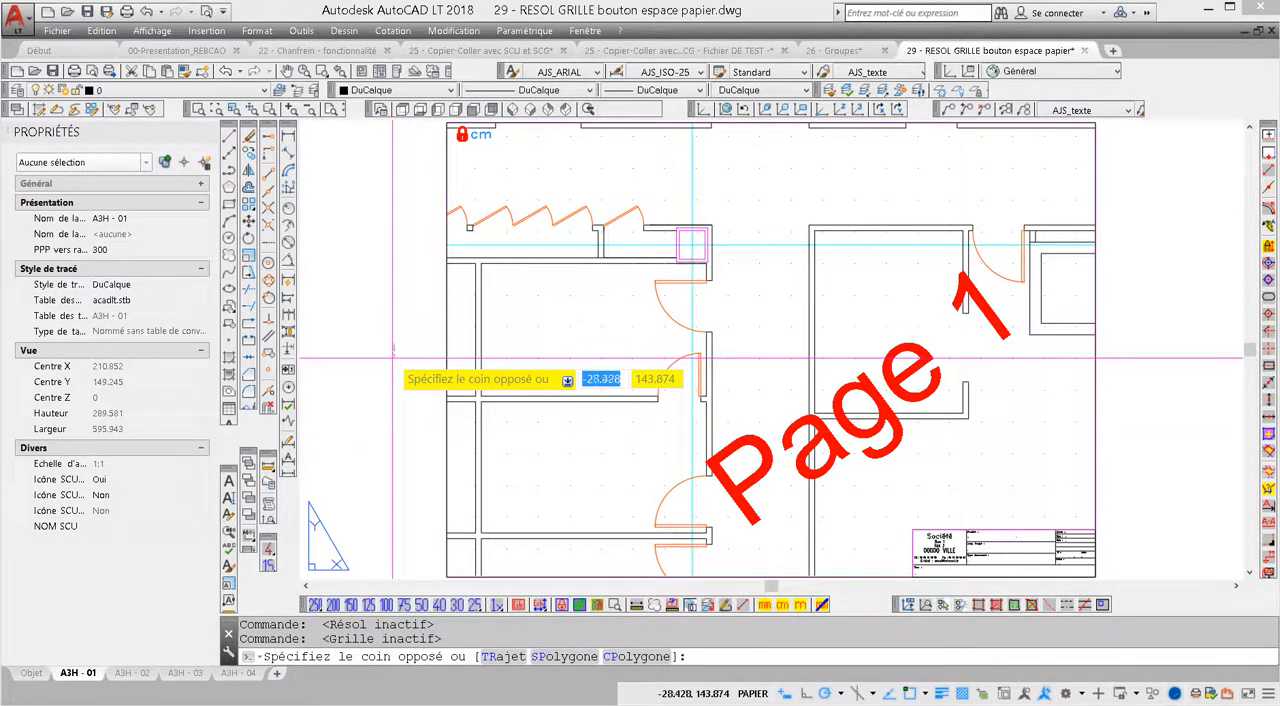
click(404, 342)
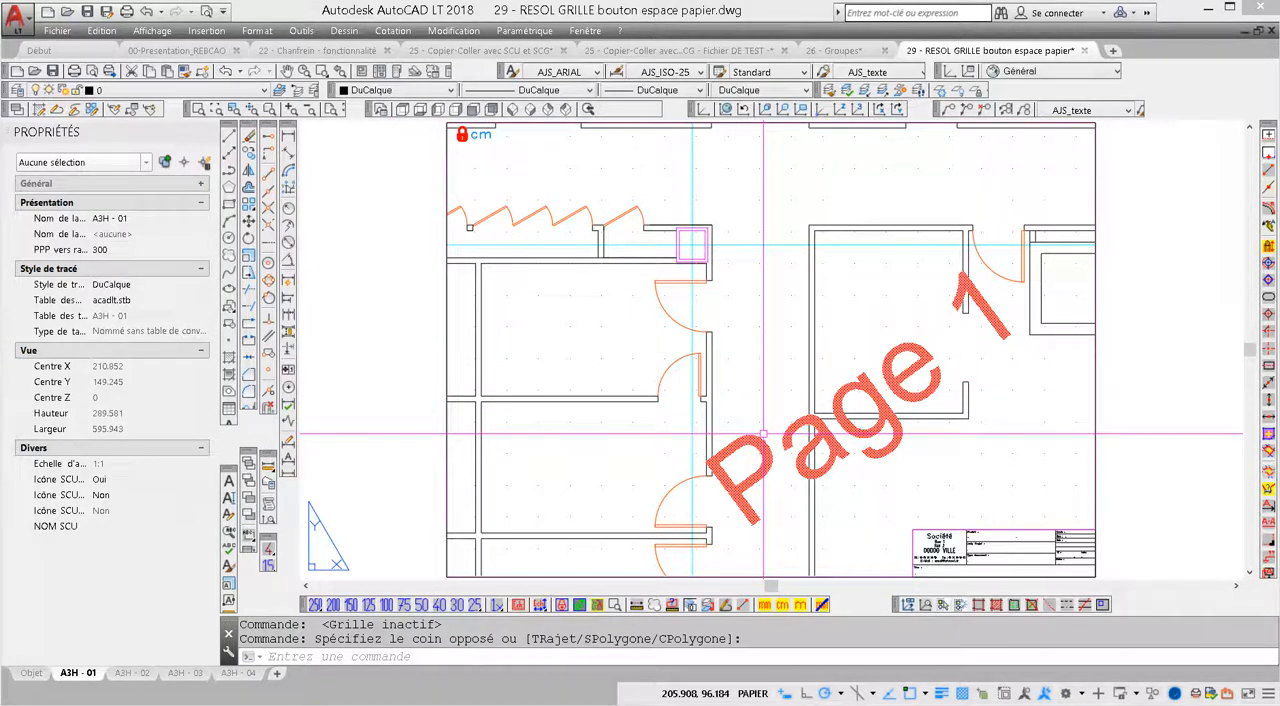
key(Escape)
key(Escape)
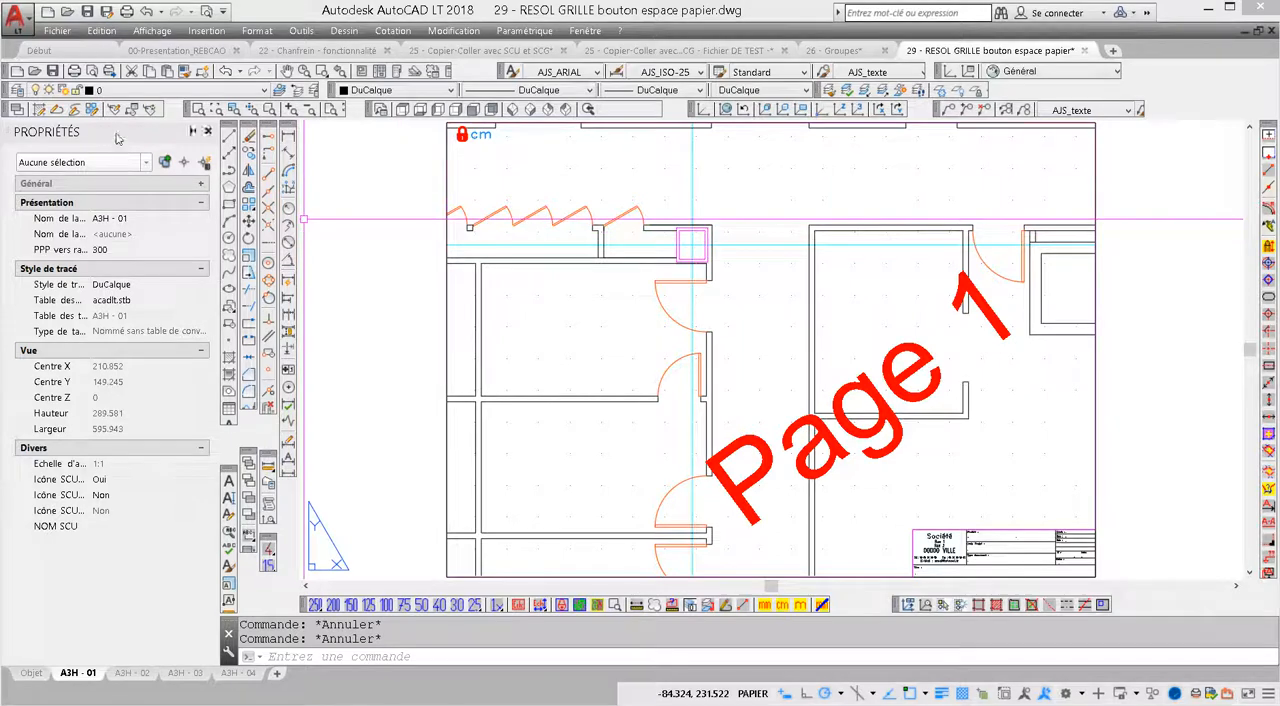
Undock the Properties palette and move it as a floating palette to the opposite side of the screen so its title bar switches sides
drag(538, 159, 551, 159)
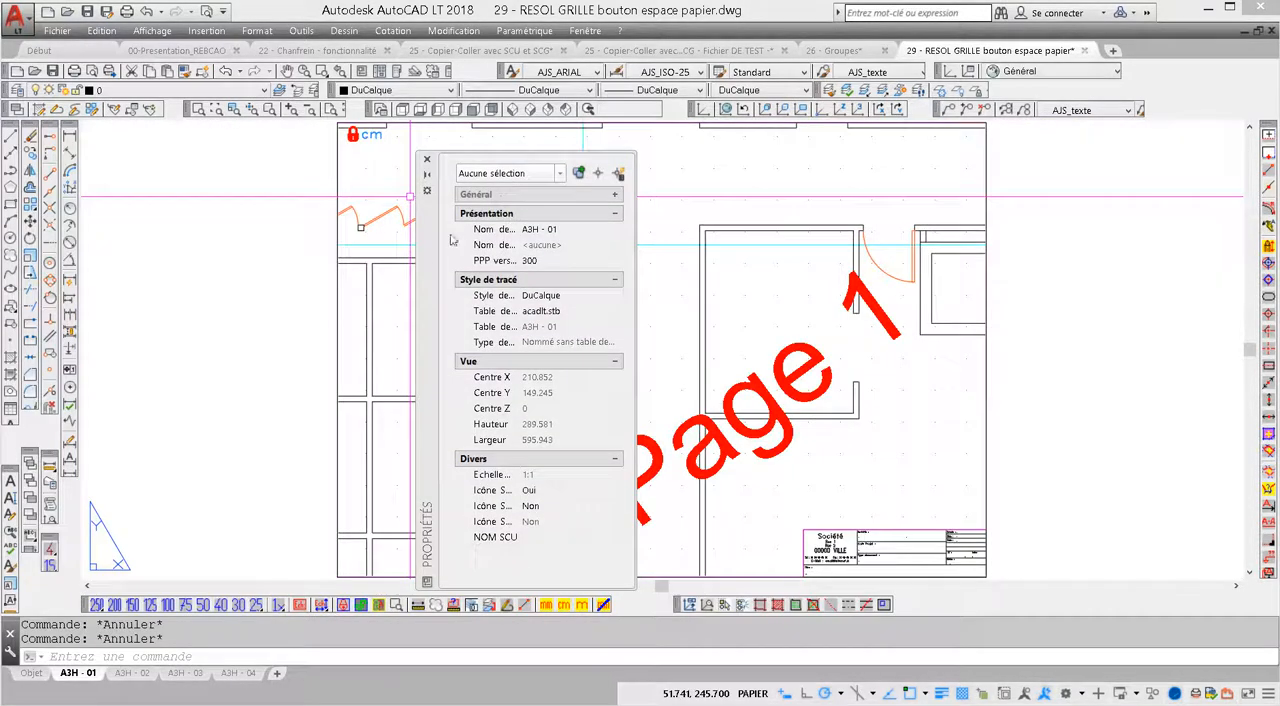
mouse_move(429, 252)
mouse_down()
mouse_move(130, 213)
mouse_move(5, 225)
mouse_move(1262, 250)
mouse_move(735, 252)
mouse_move(1262, 268)
mouse_up()
double_click(672, 12)
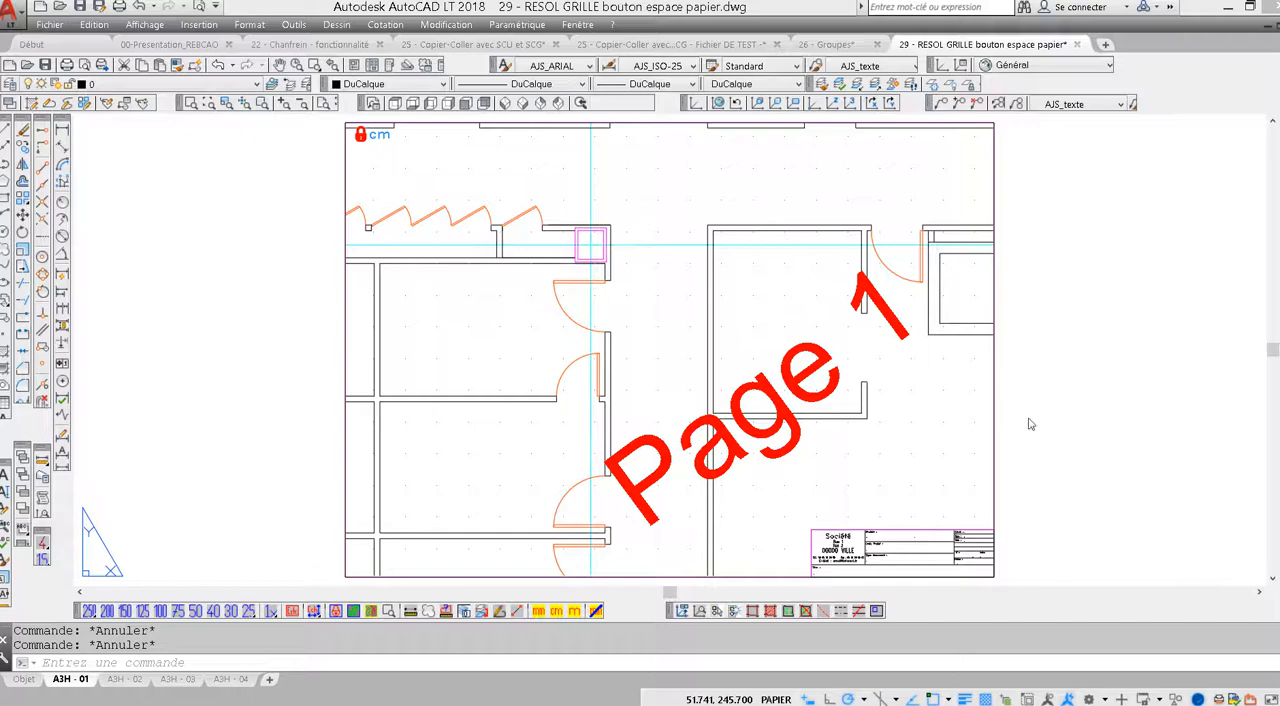
mouse_move(1030, 424)
mouse_down()
mouse_move(588, 402)
mouse_move(514, 261)
mouse_up()
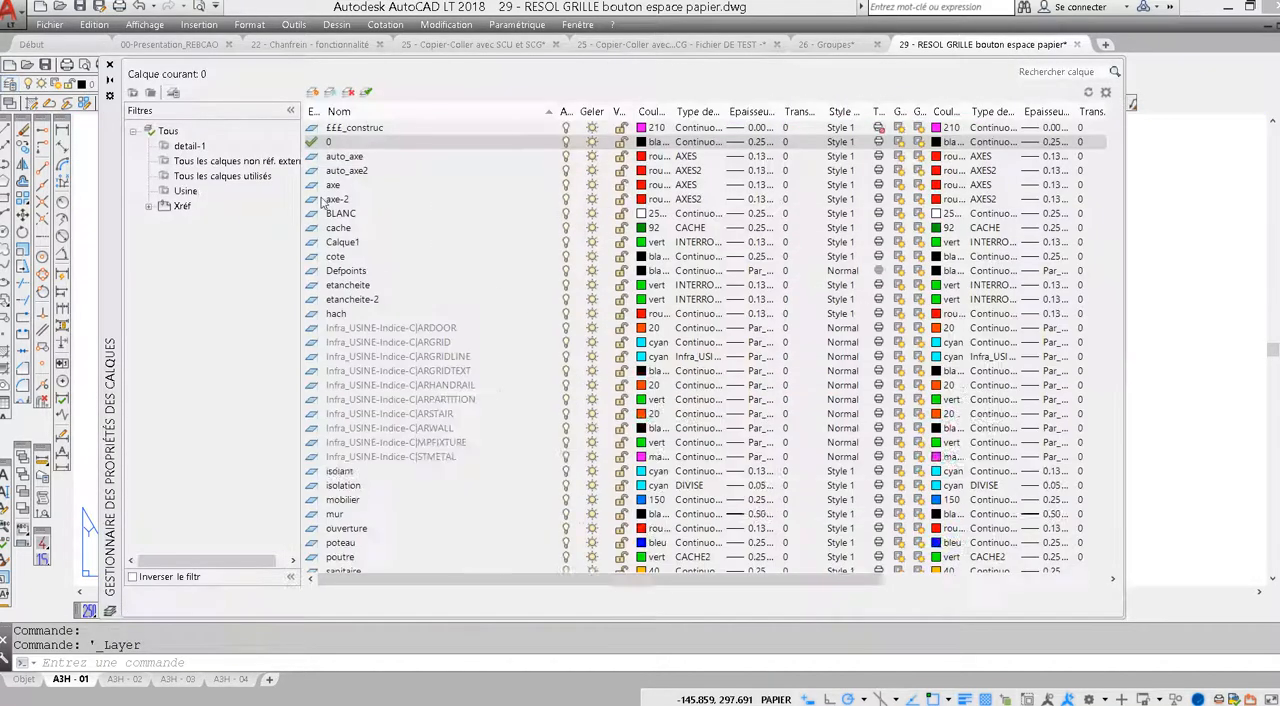
Move the layer properties manager from one screen edge to the other to flip its title bar, and close it
mouse_move(107, 202)
mouse_down()
mouse_move(158, 284)
mouse_move(1084, 299)
mouse_move(1279, 390)
mouse_move(1208, 419)
mouse_up()
mouse_move(993, 407)
mouse_down()
mouse_move(235, 213)
mouse_move(107, 263)
mouse_move(132, 290)
mouse_up()
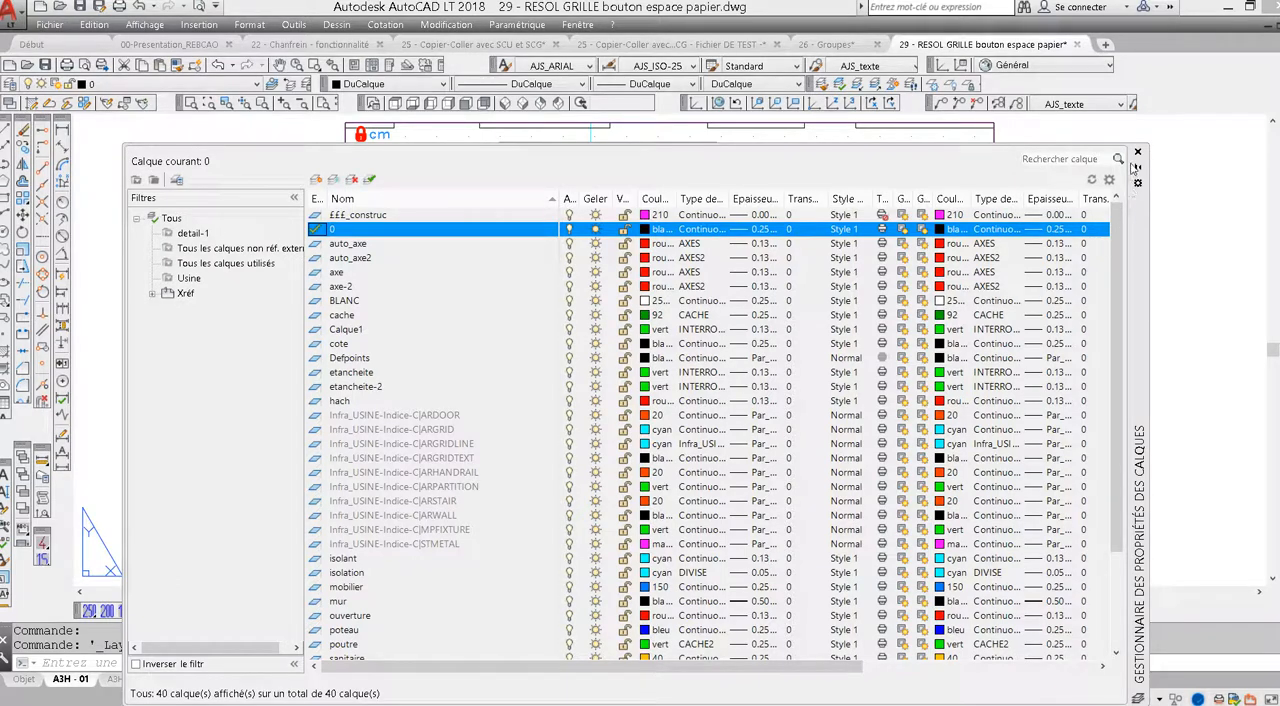
drag(1141, 212, 9, 207)
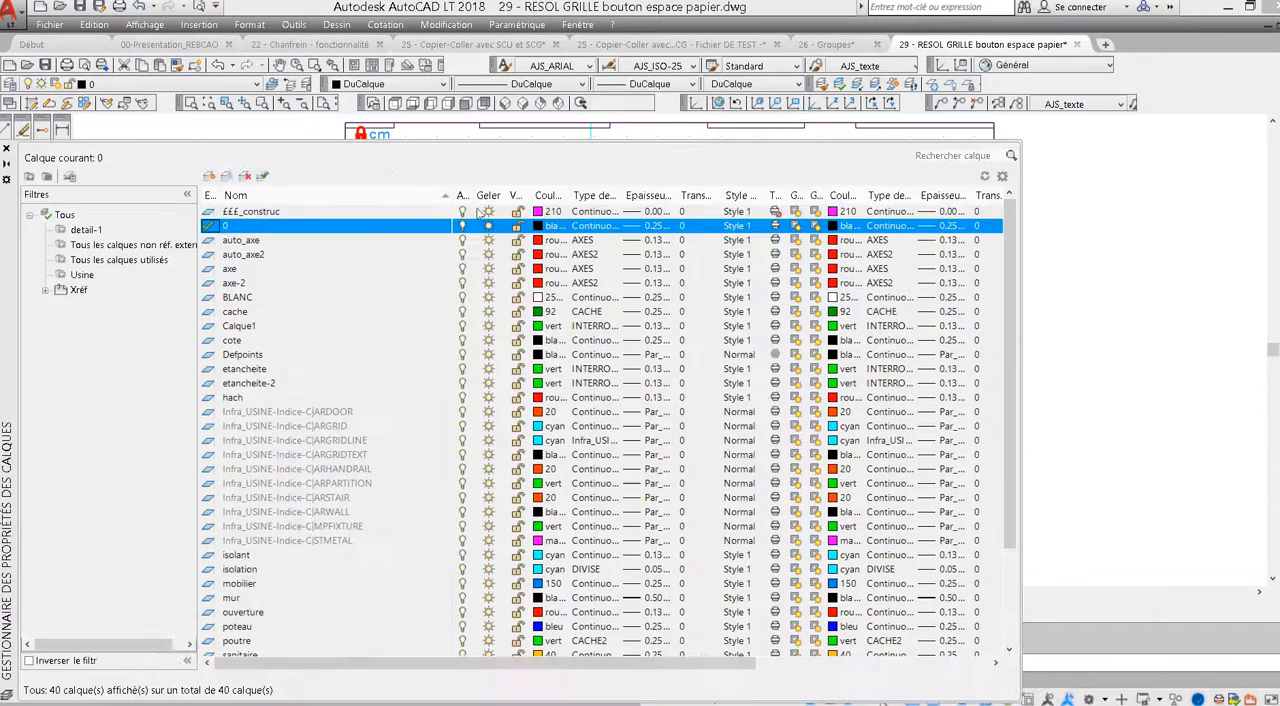
click(1005, 139)
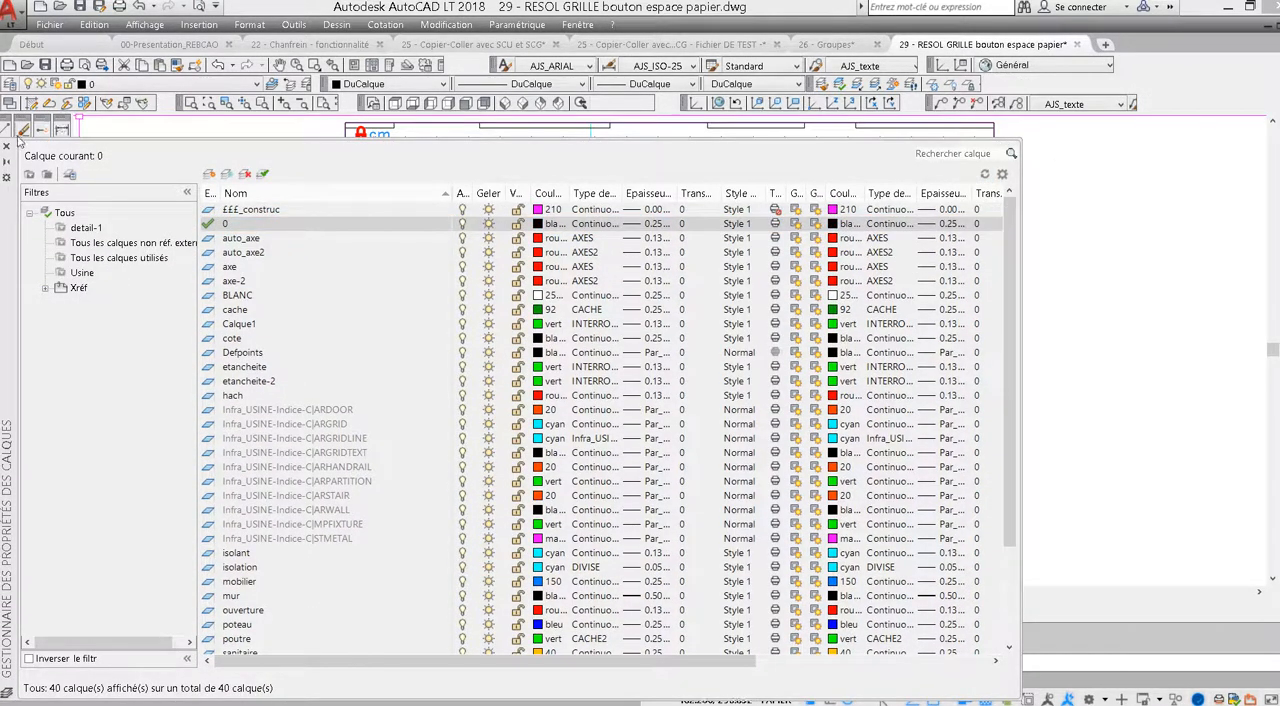
drag(5, 234, 185, 236)
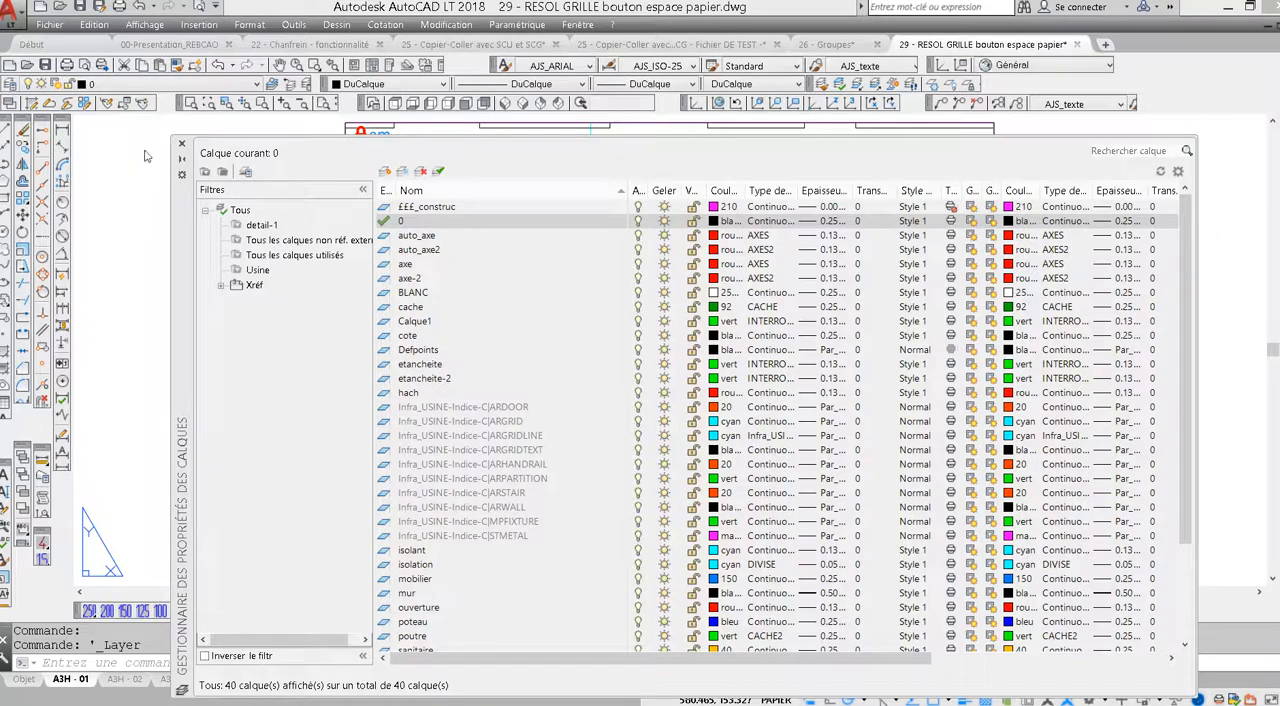
click(182, 145)
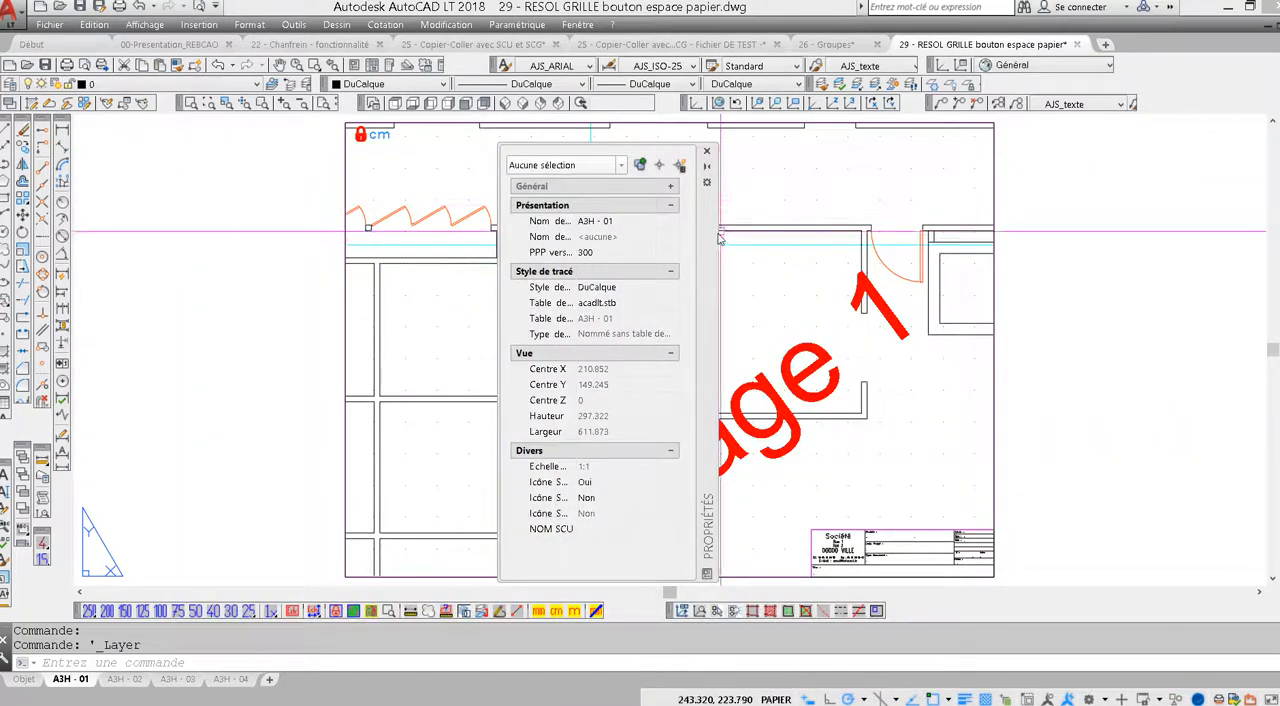
Dock the floating Properties palette beside the drawing toolbars
mouse_move(453, 199)
mouse_down()
mouse_move(60, 158)
mouse_move(50, 211)
mouse_move(37, 212)
mouse_up()
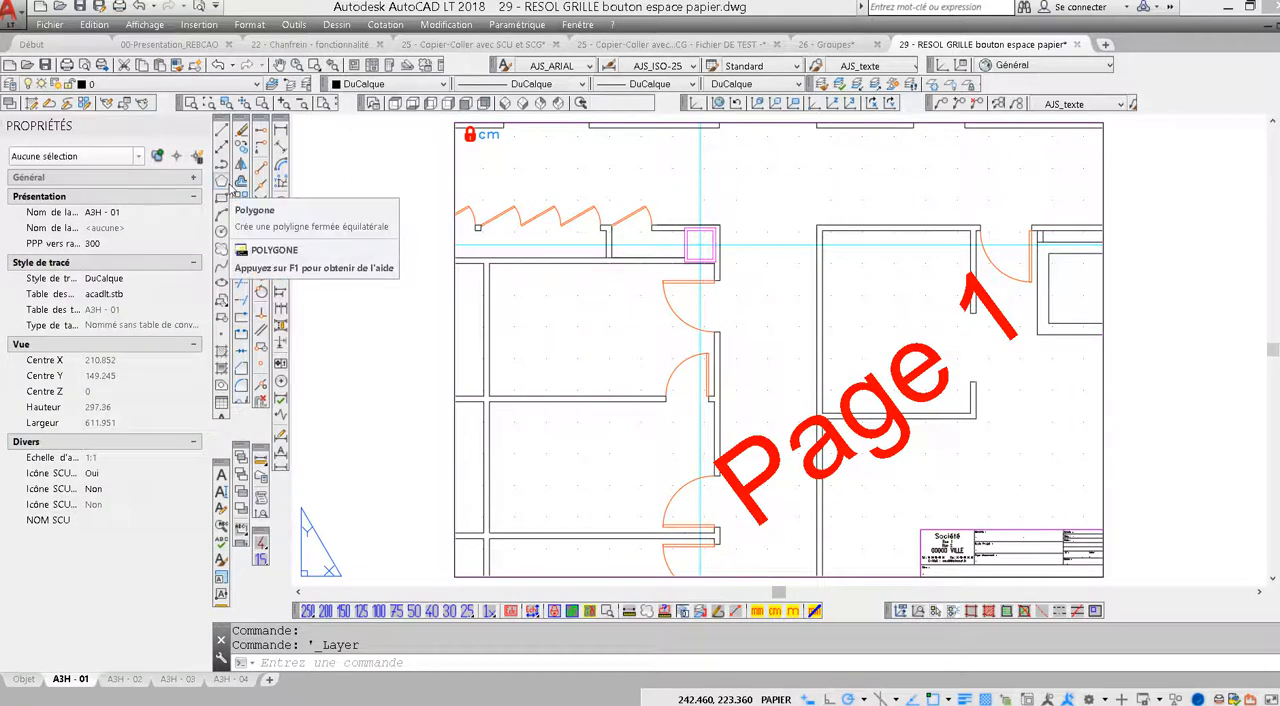
Examine the text style settings for AJS_ARIAL and cancel the dialog without changes
click(501, 65)
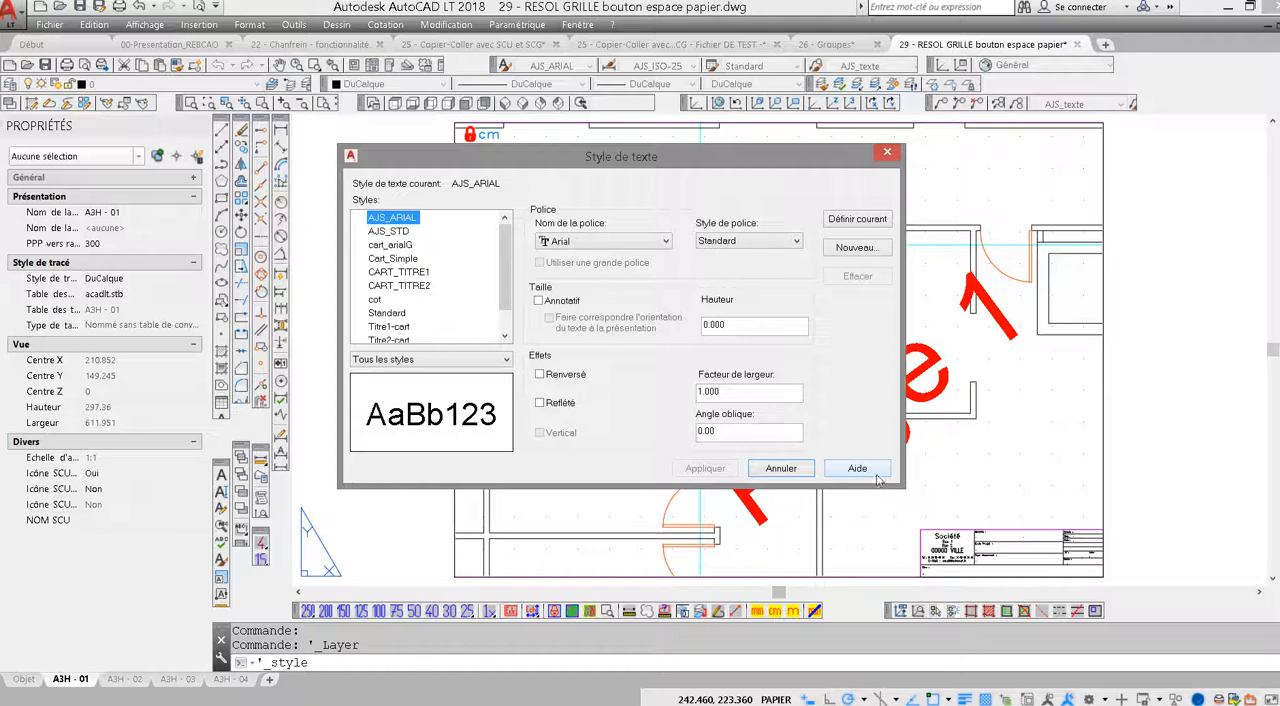
click(620, 163)
click(790, 470)
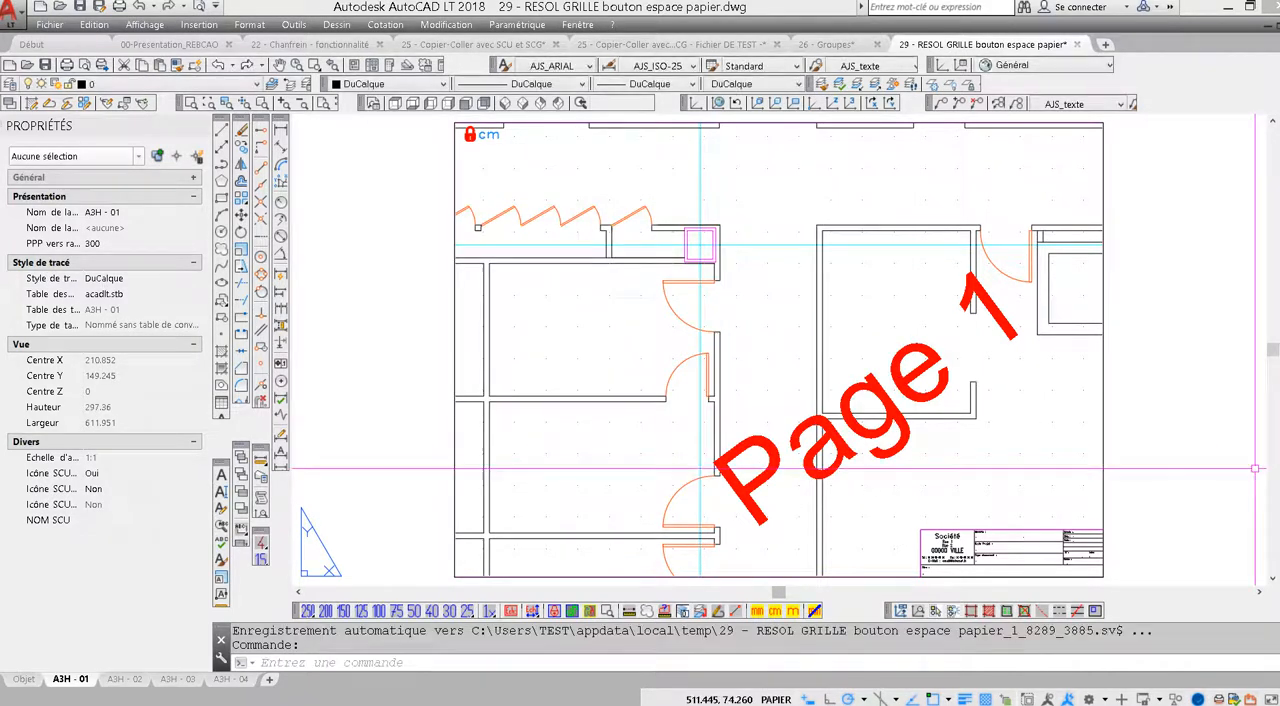
Cancel any active command, inspect the system variable listing in the text window while cancelling repeatedly, and close that window
key(Escape)
key(Escape)
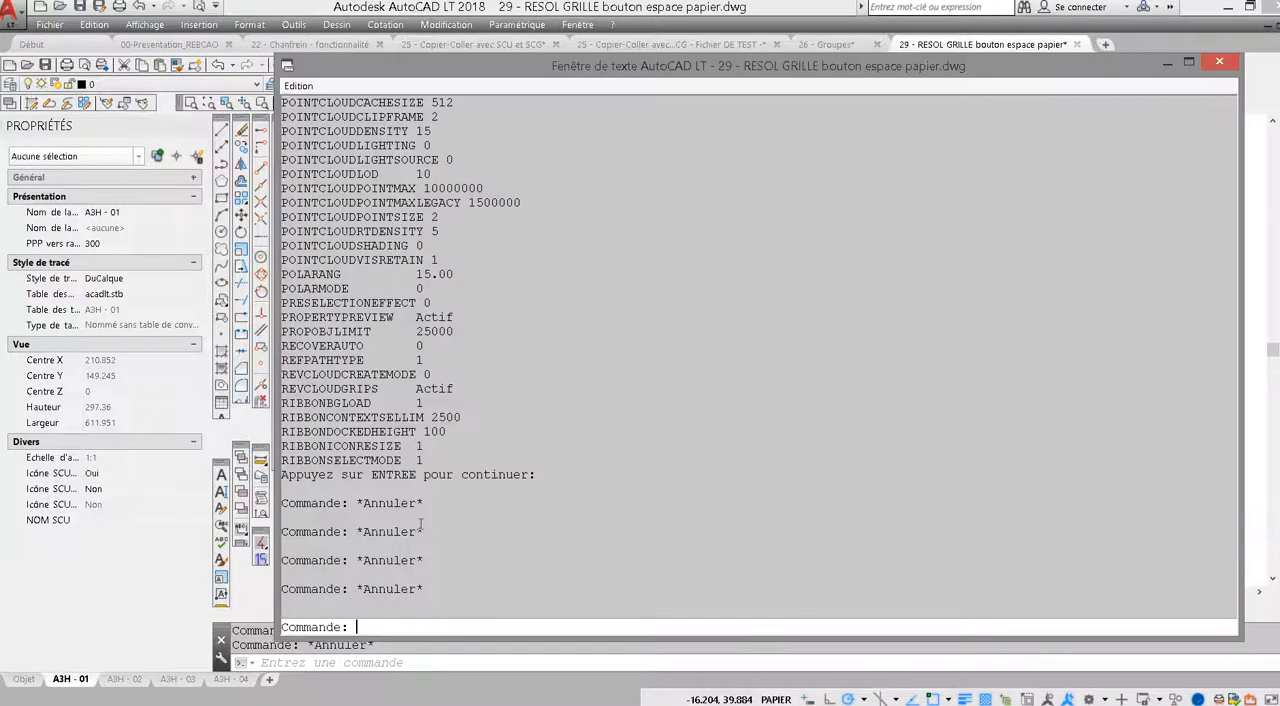
key(F2)
key(Escape)
key(Escape)
key(Escape)
key(Escape)
key(Escape)
key(Escape)
key(Escape)
key(Escape)
key(Escape)
key(Escape)
key(Escape)
key(Escape)
key(Escape)
key(Escape)
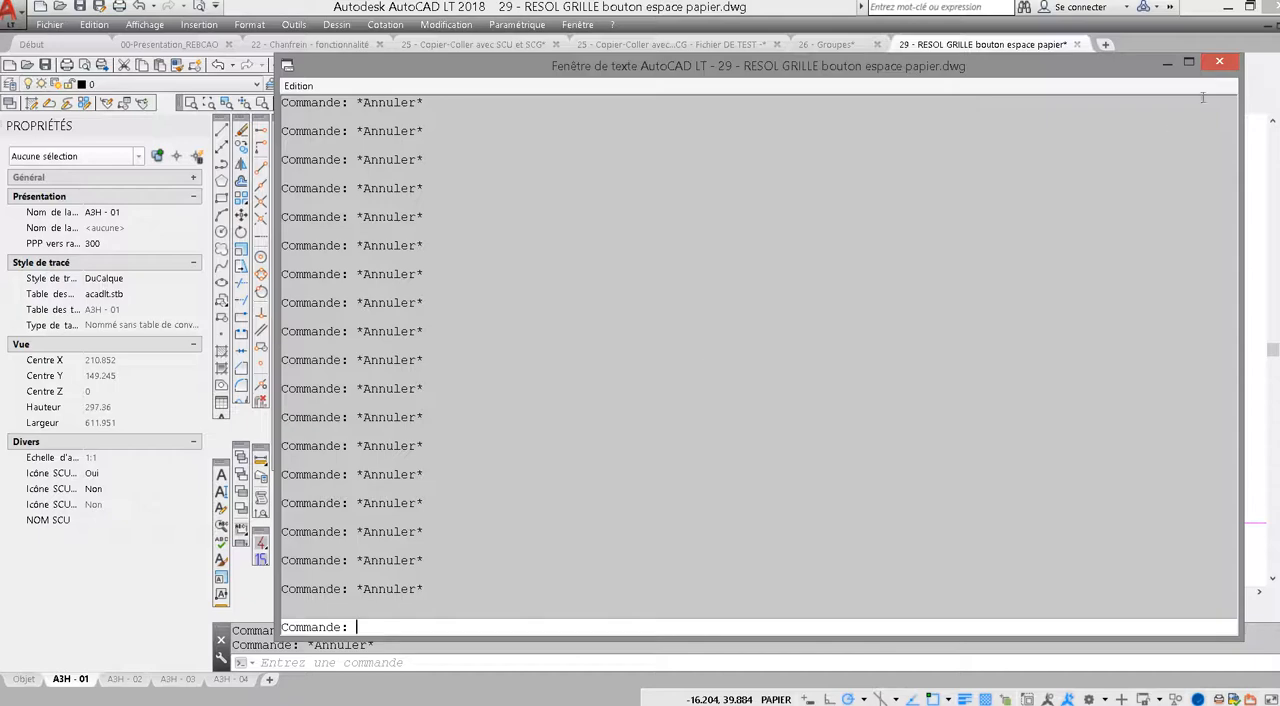
click(1221, 62)
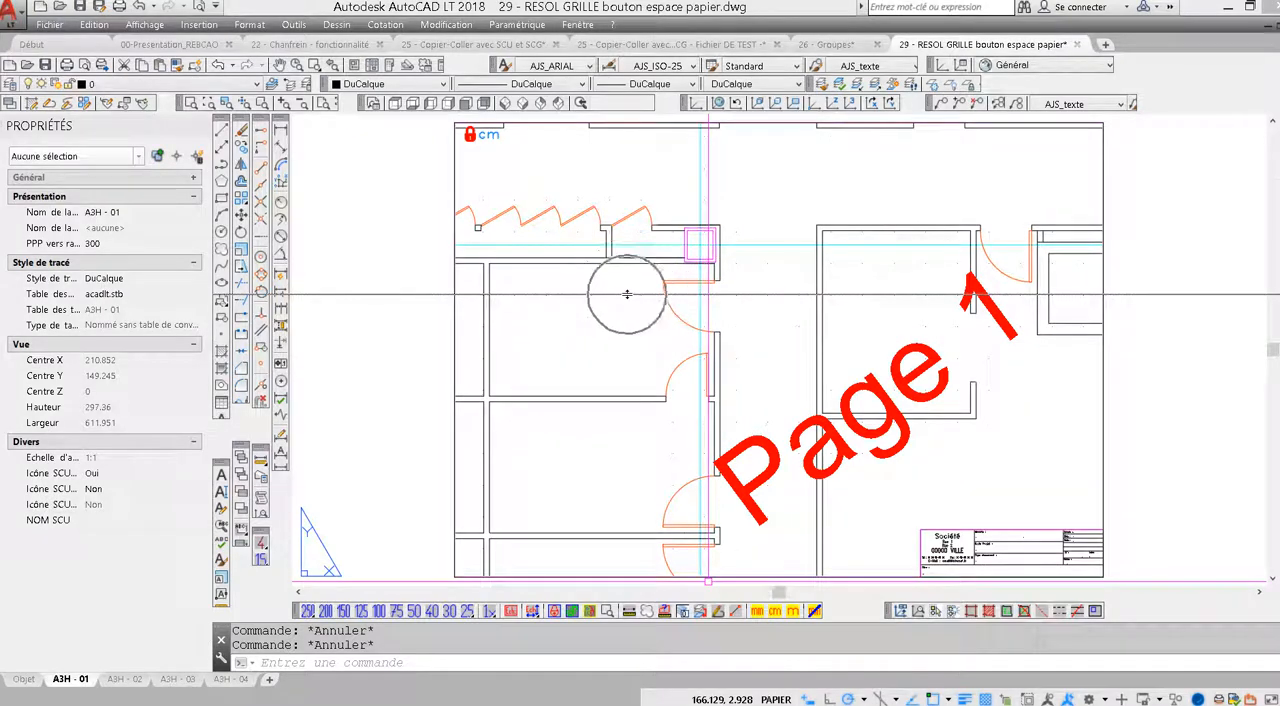
Show the expanded command history and shrink the docked command window back to two history lines
key(F2)
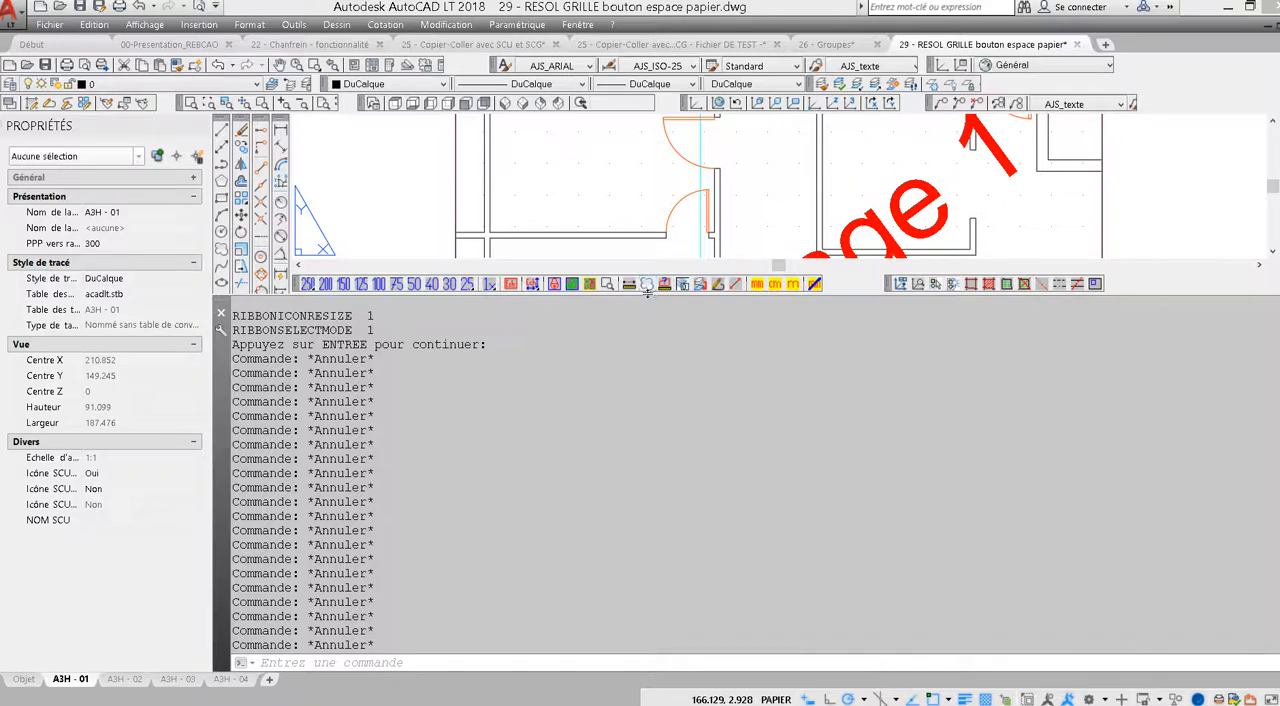
mouse_move(648, 289)
mouse_down()
mouse_move(640, 621)
mouse_move(640, 609)
mouse_up()
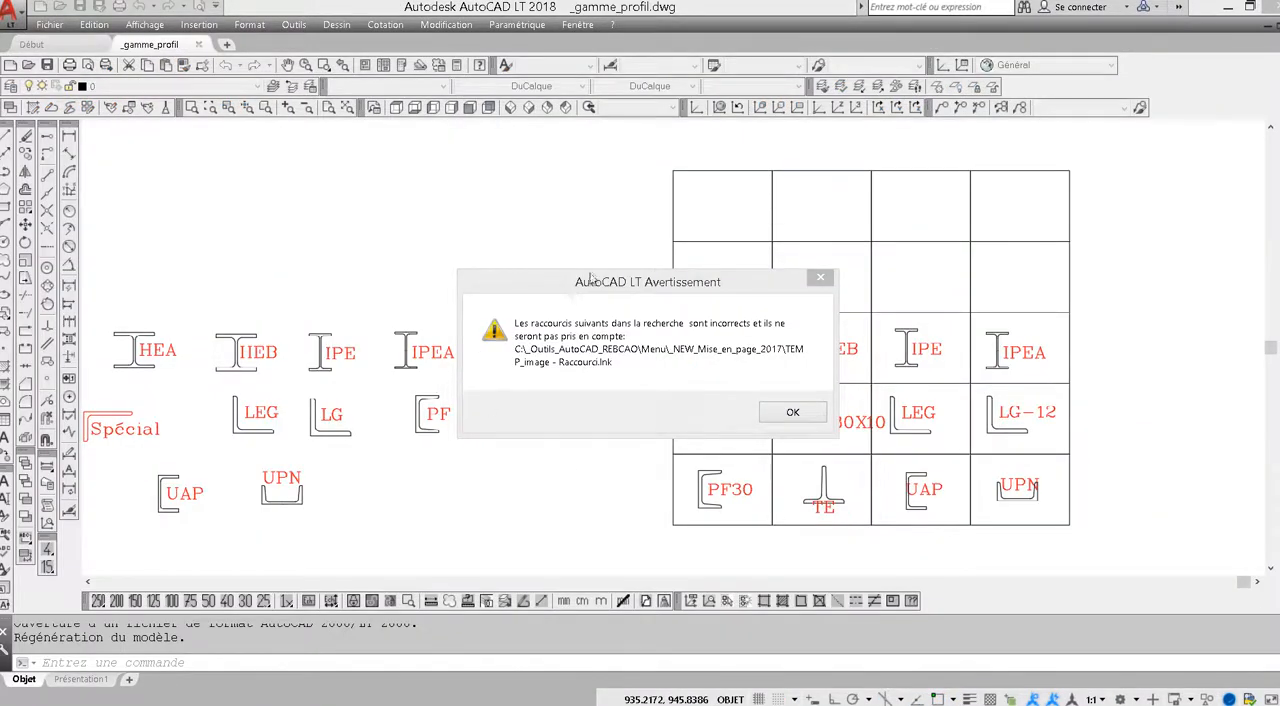
Follow the warning's shortcut path in File Explorer to Menu\_NEW_Mise_en_page_2017 and sort its files by modification date
click(590, 274)
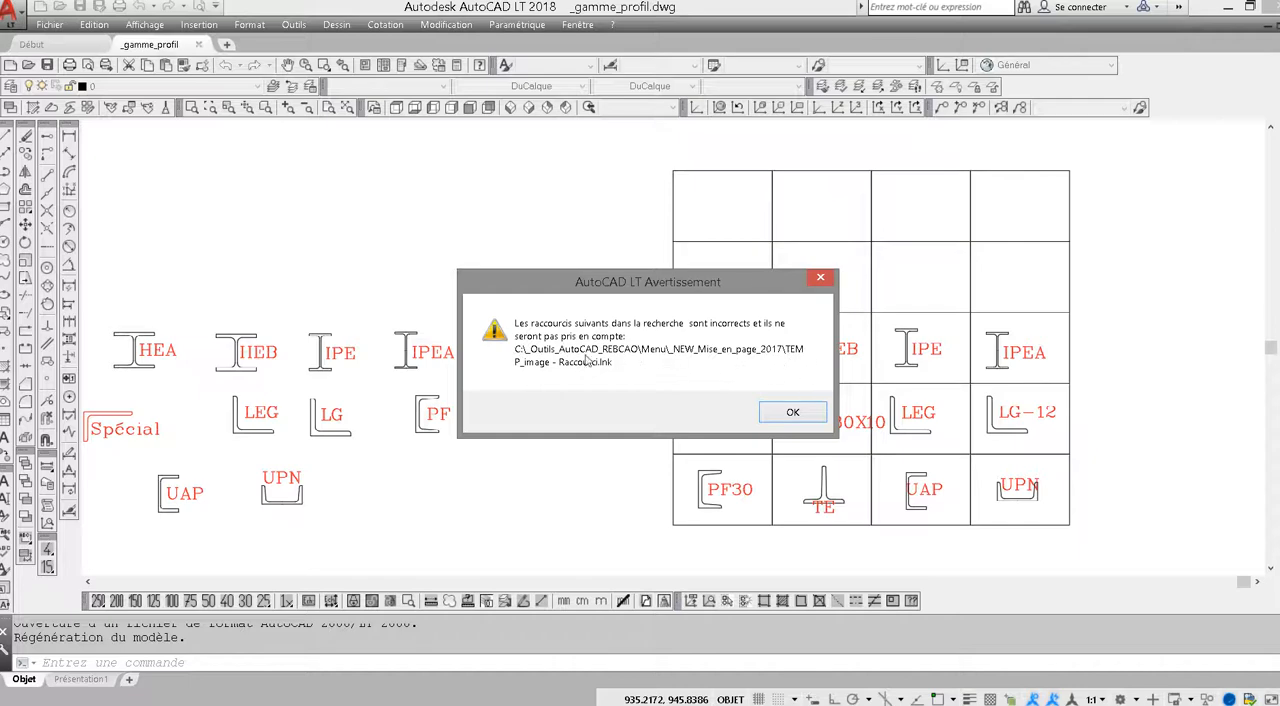
click(545, 367)
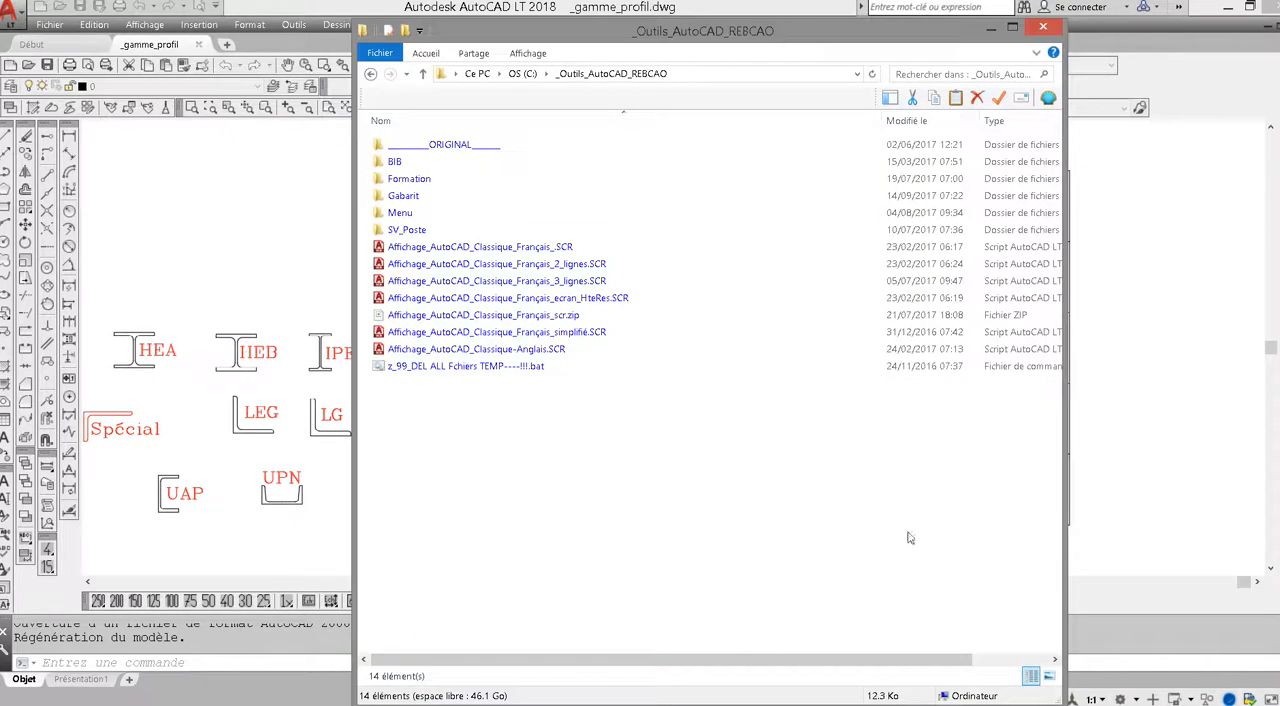
click(399, 216)
double_click(399, 216)
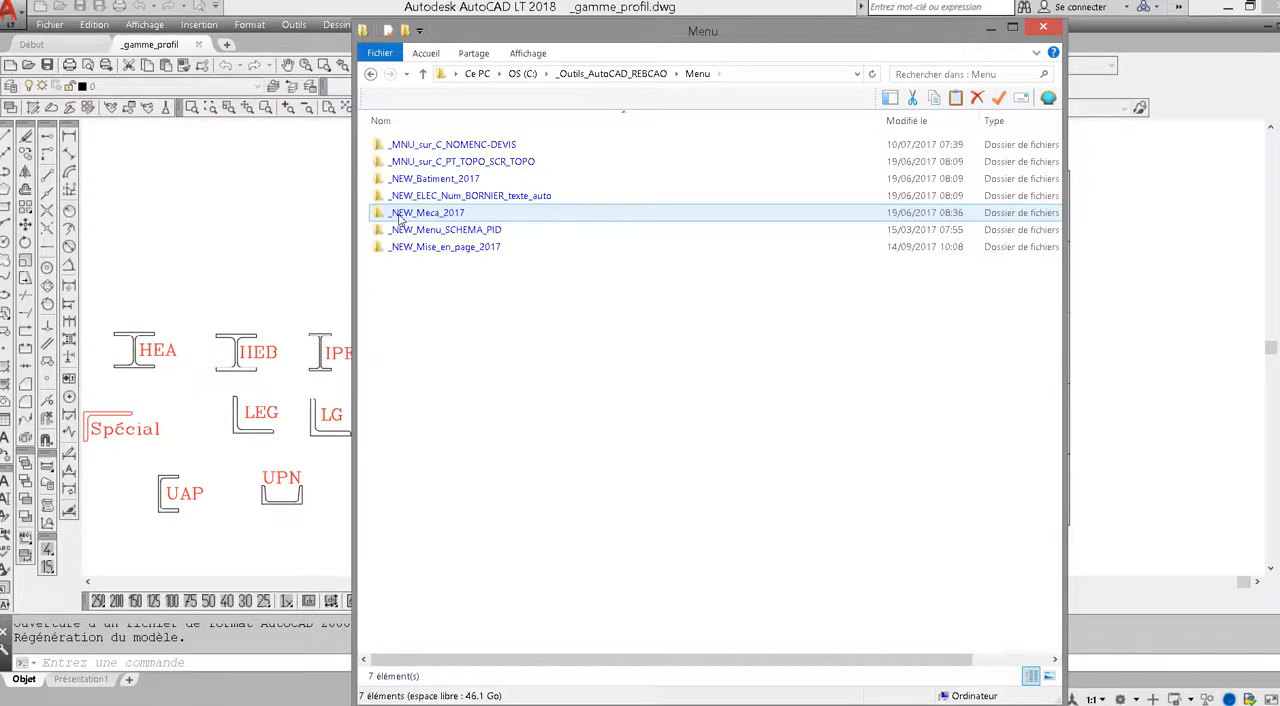
double_click(420, 247)
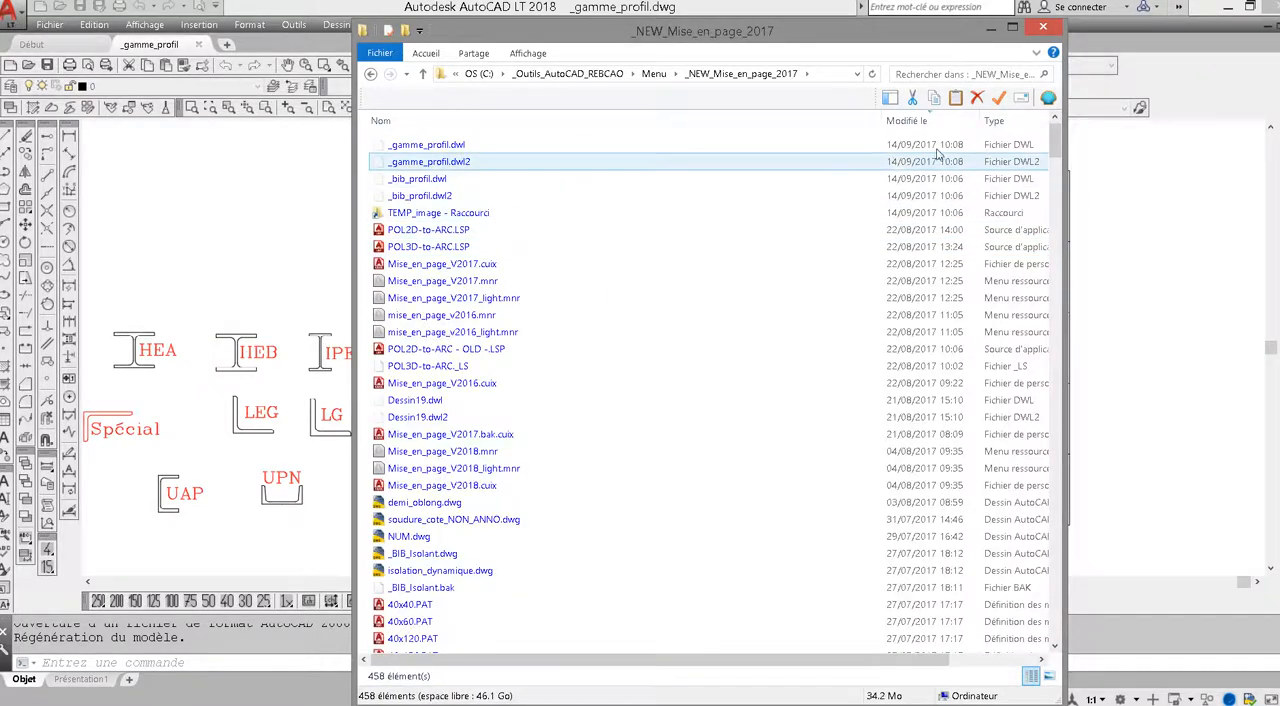
click(929, 120)
click(929, 120)
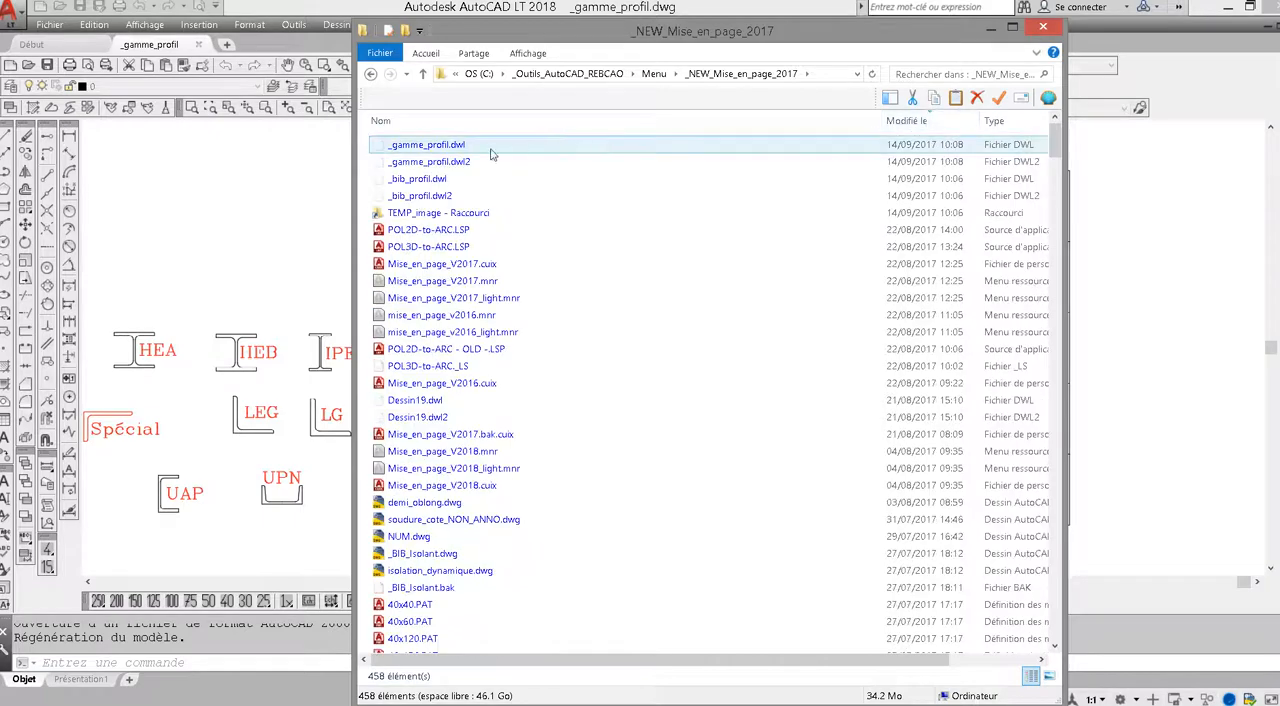
Check the target of the TEMP_image - Raccourci shortcut in its properties, and return to AutoCAD LT to dismiss the shortcut warning
click(405, 212)
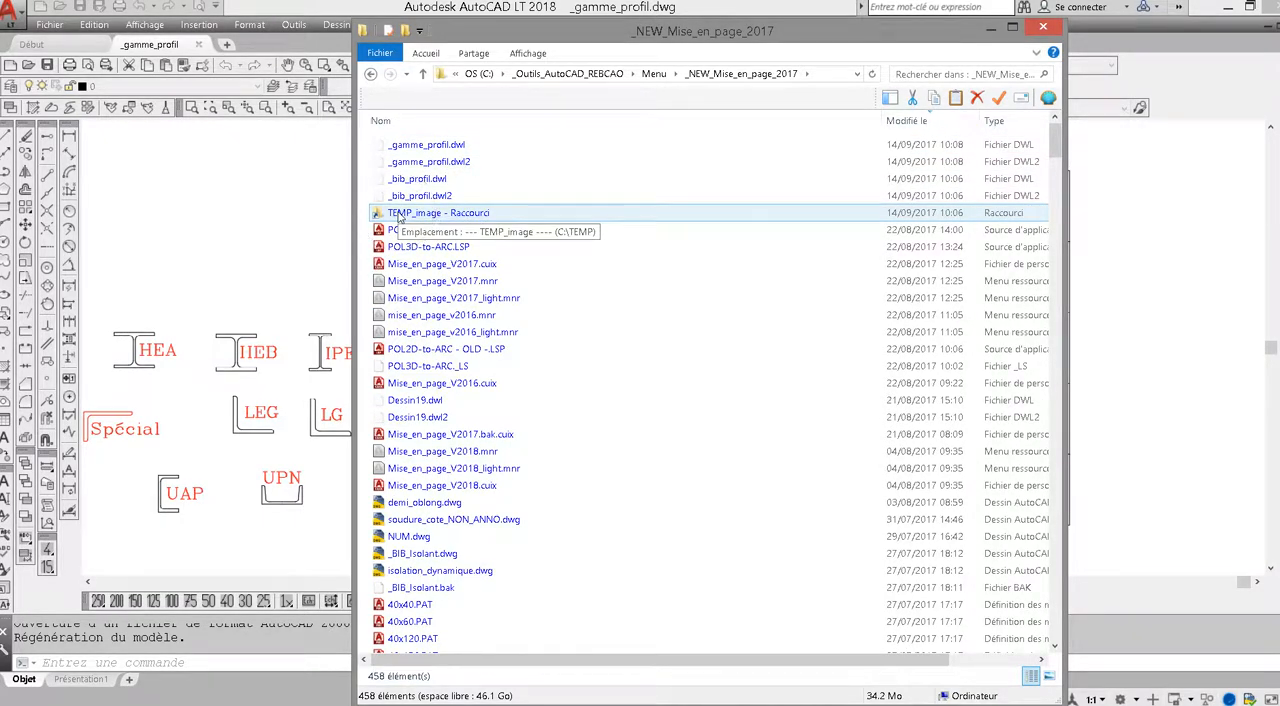
click(398, 213)
right_click(398, 213)
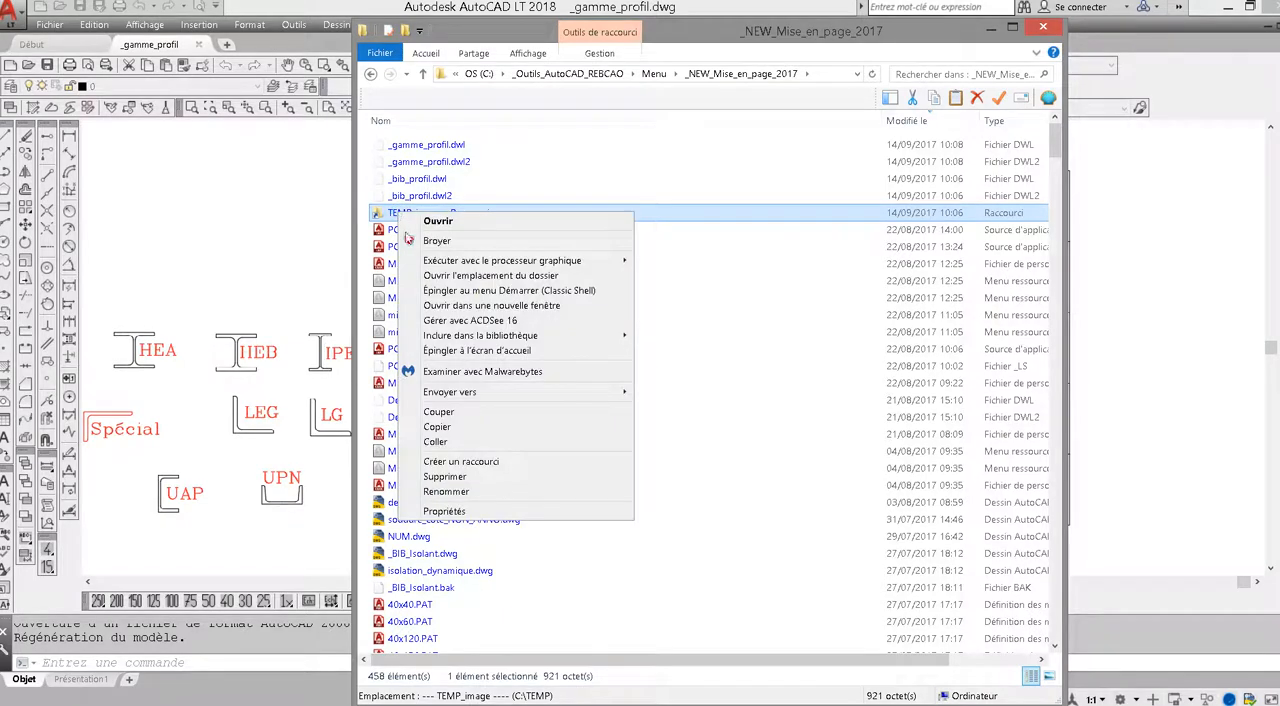
click(486, 518)
click(581, 361)
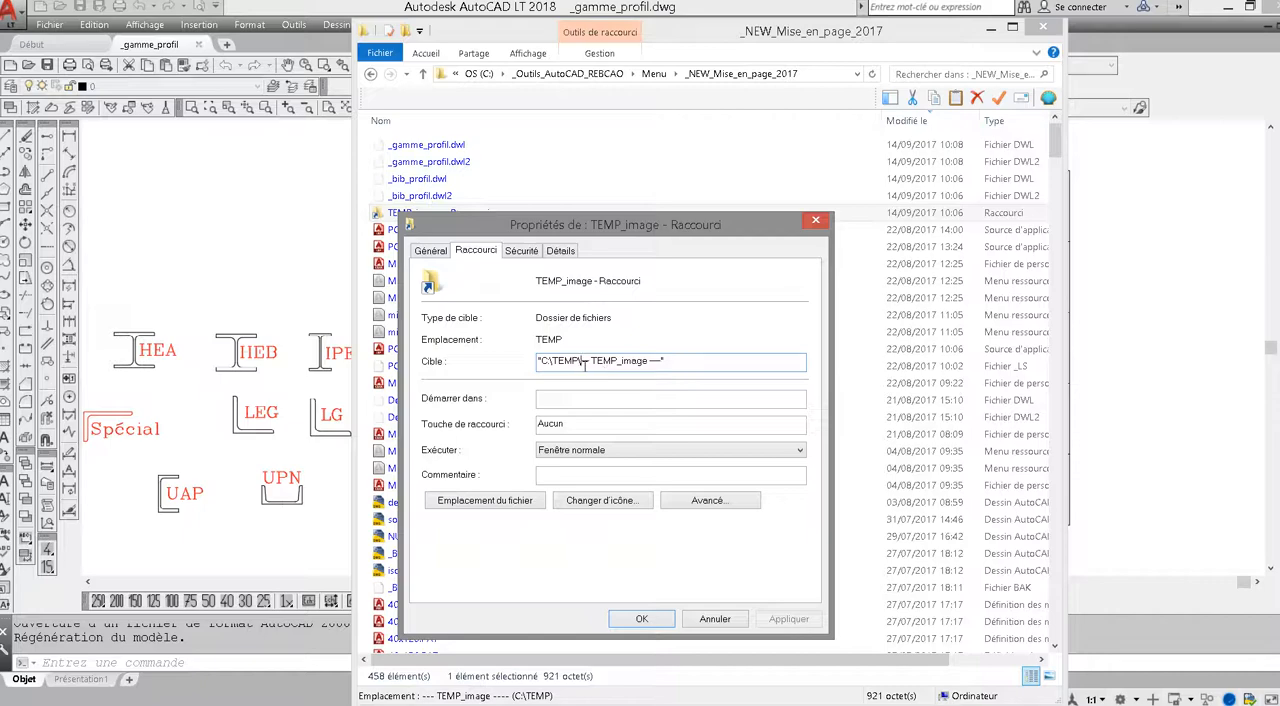
click(719, 622)
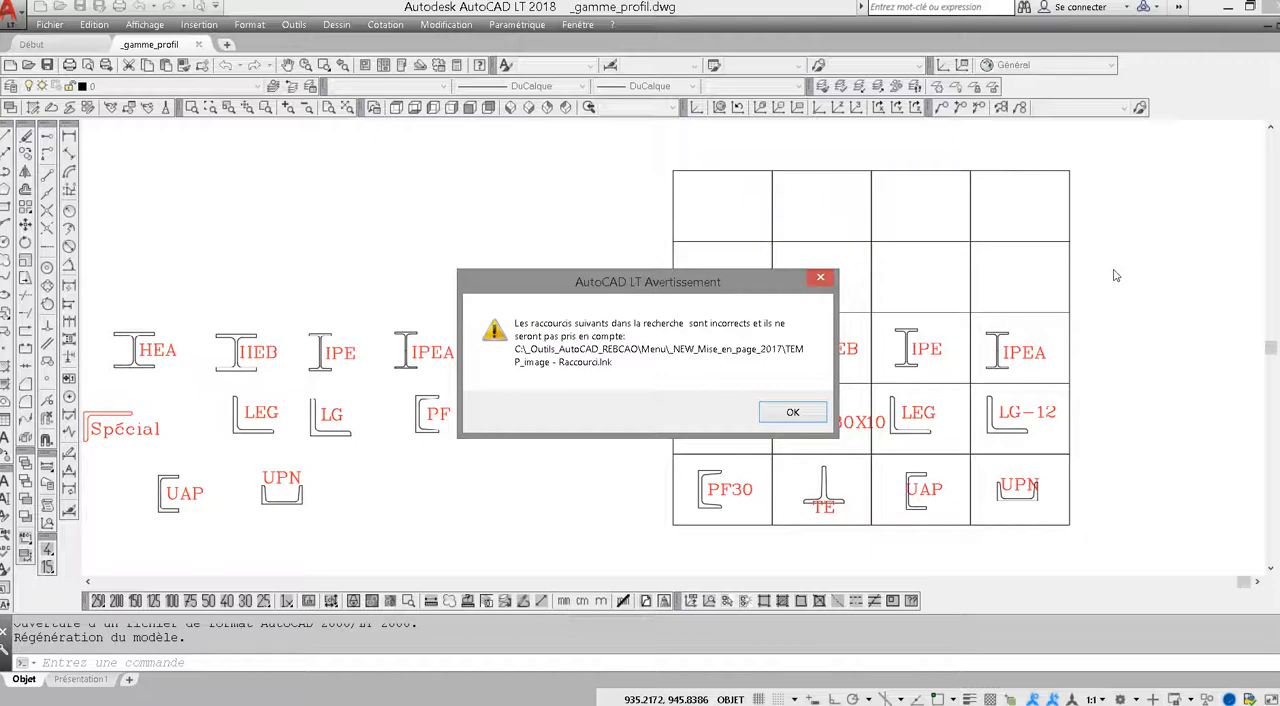
click(792, 413)
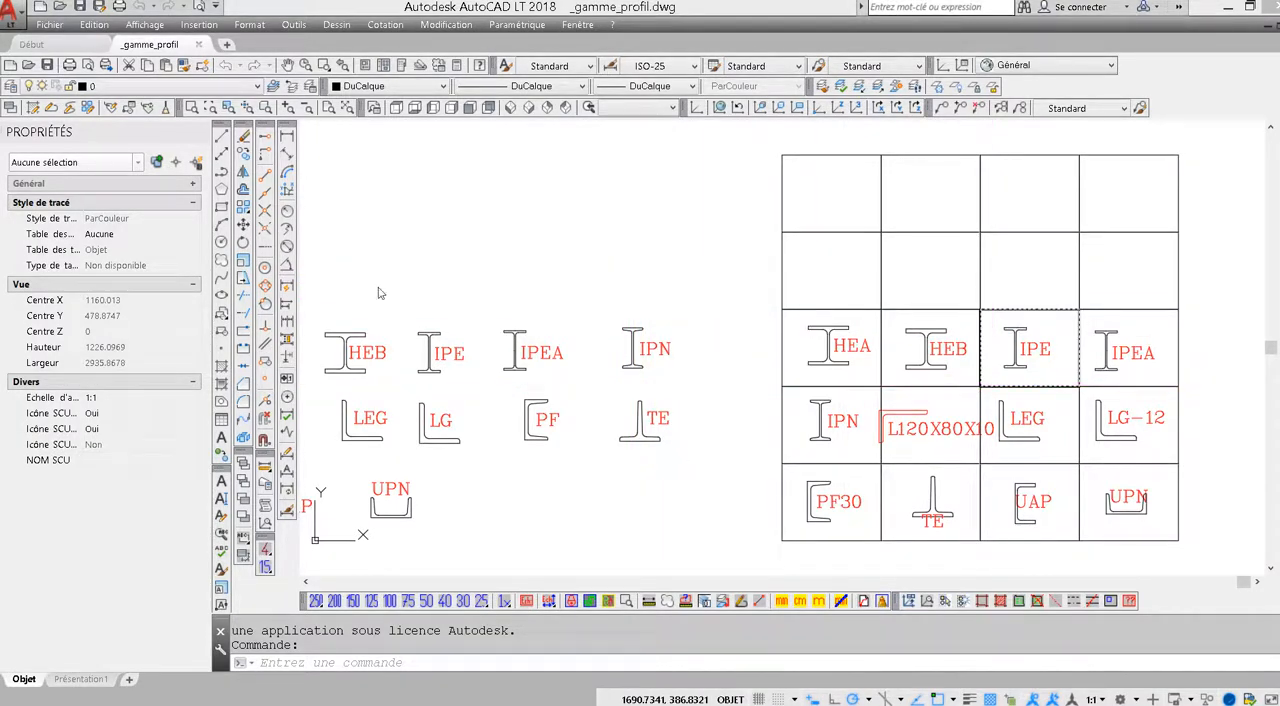
Display the tool palettes and scroll through the Repere-liste-de palette's tools in both directions
click(403, 68)
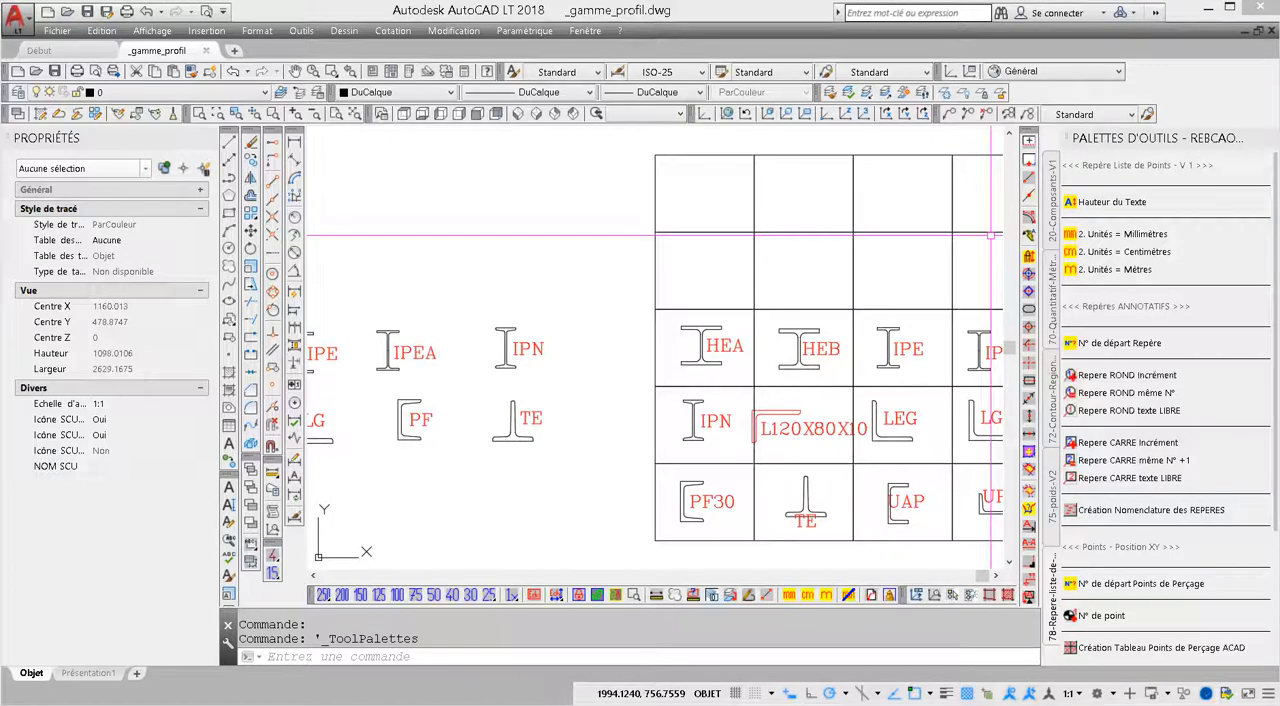
click(1276, 416)
drag(1276, 416, 1277, 544)
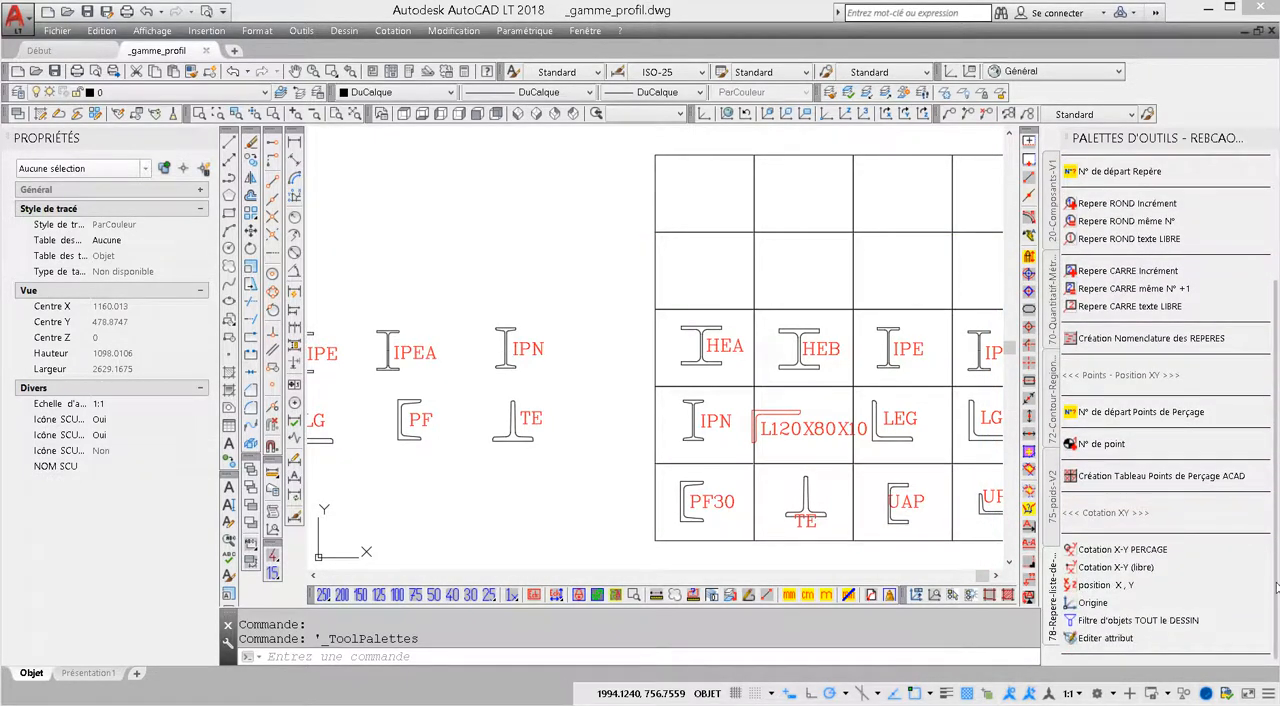
scroll(1276, 585, up, 5)
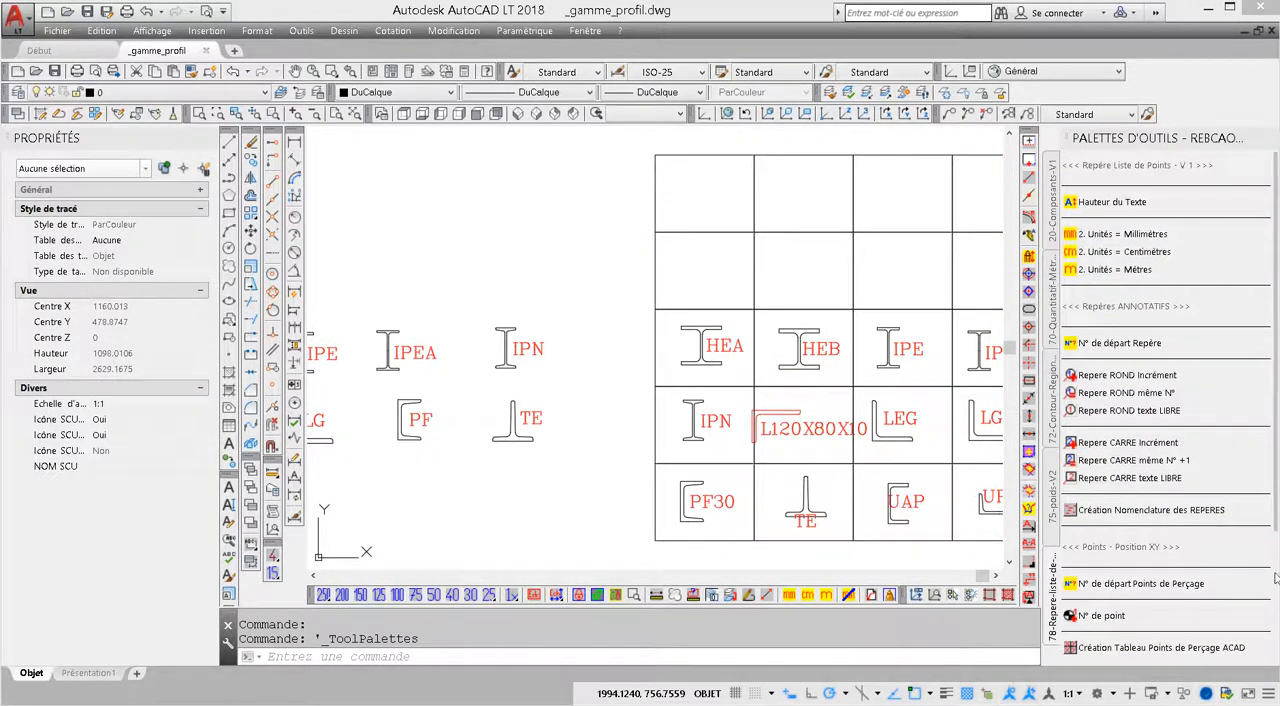
scroll(1128, 325, down, 5)
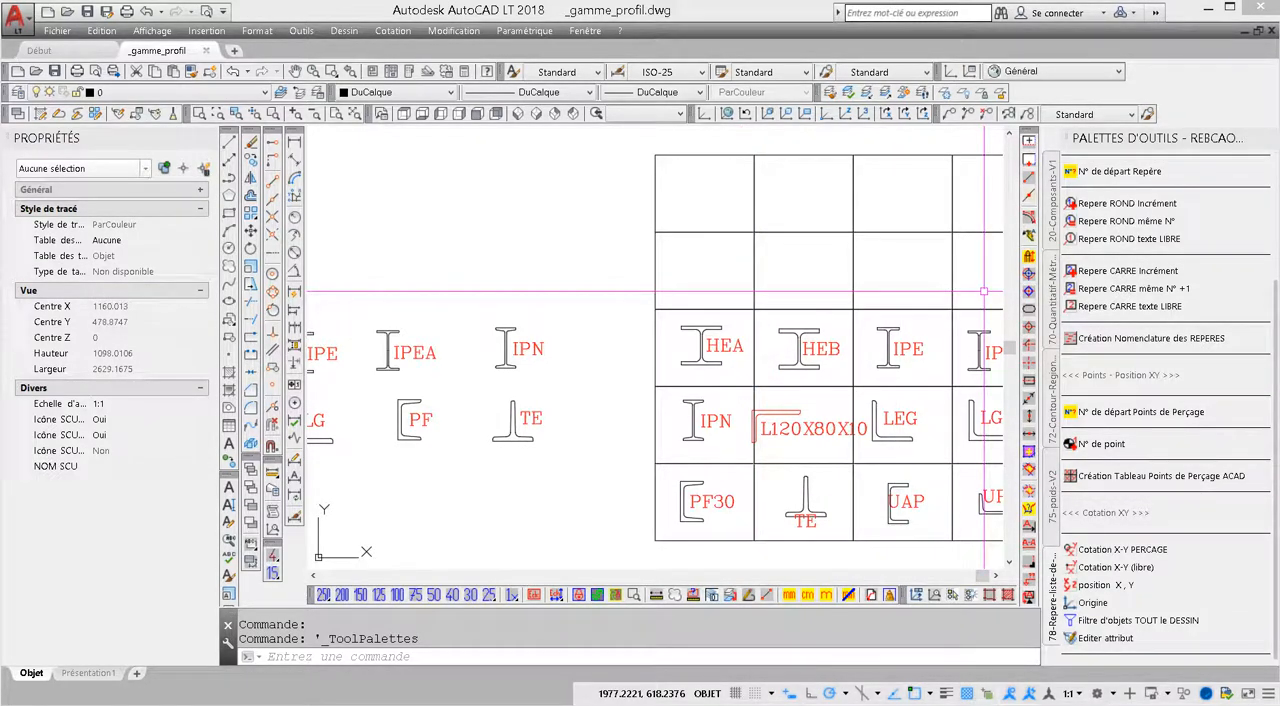
View the text window and the AutoCAD LT 2018 help window, and close the help
key(F2)
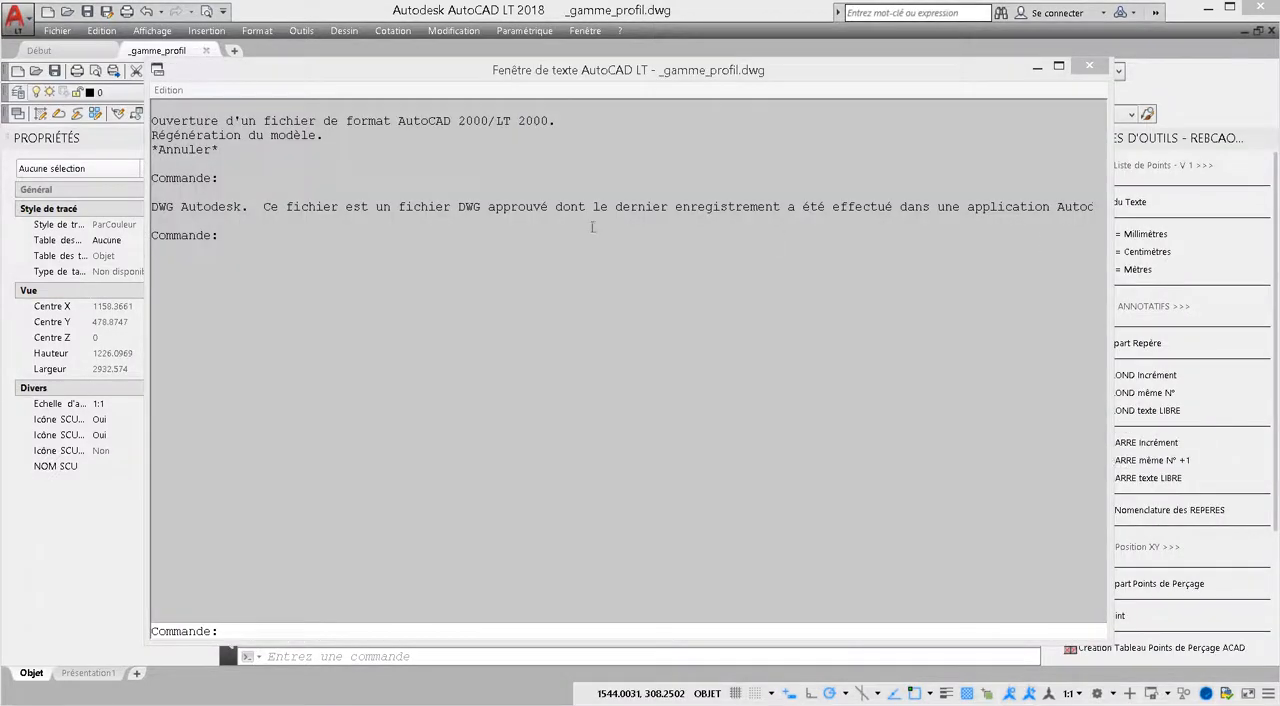
key(F1)
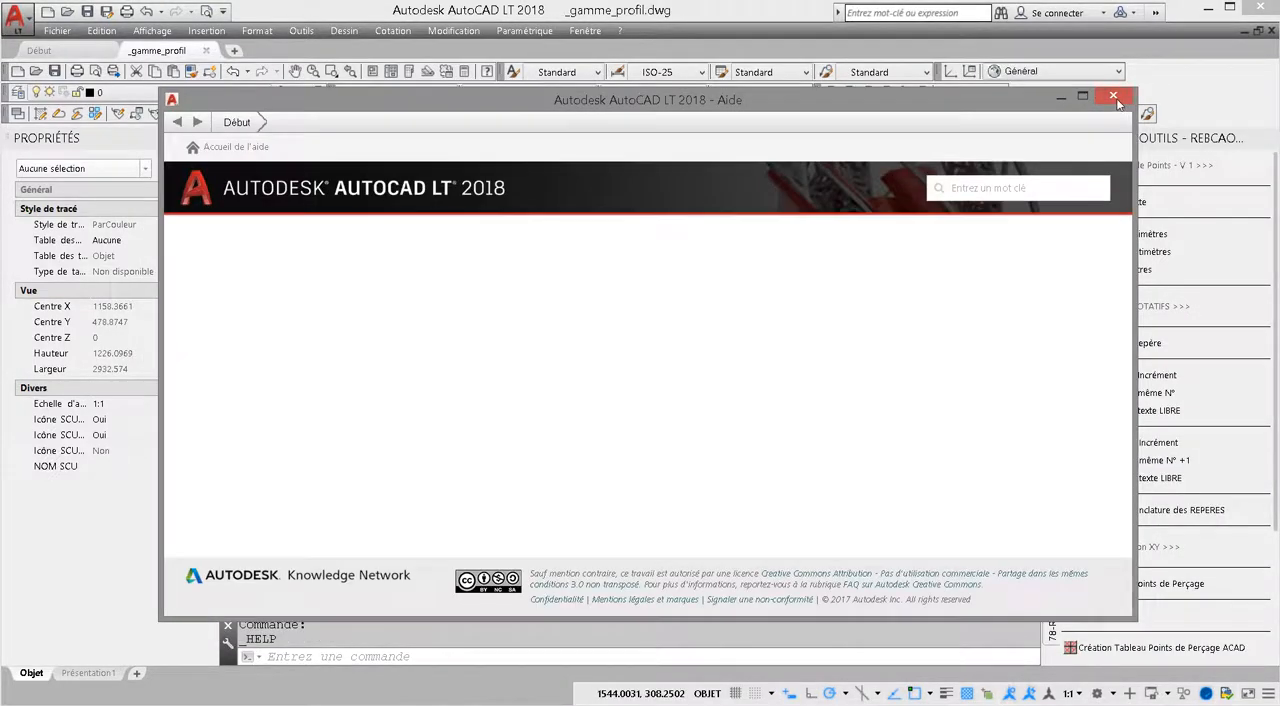
click(1113, 97)
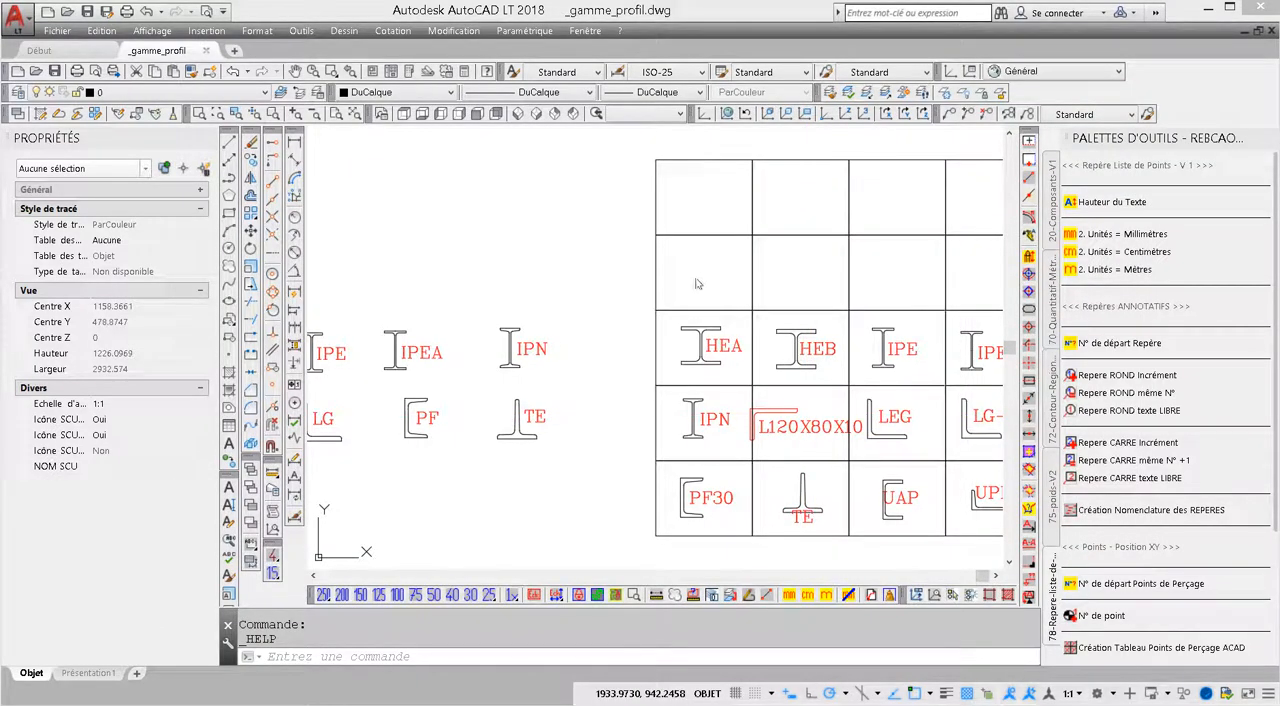
Start a selection window in the drawing, cancel it repeatedly from the text window, and close the text window
click(672, 300)
key(F2)
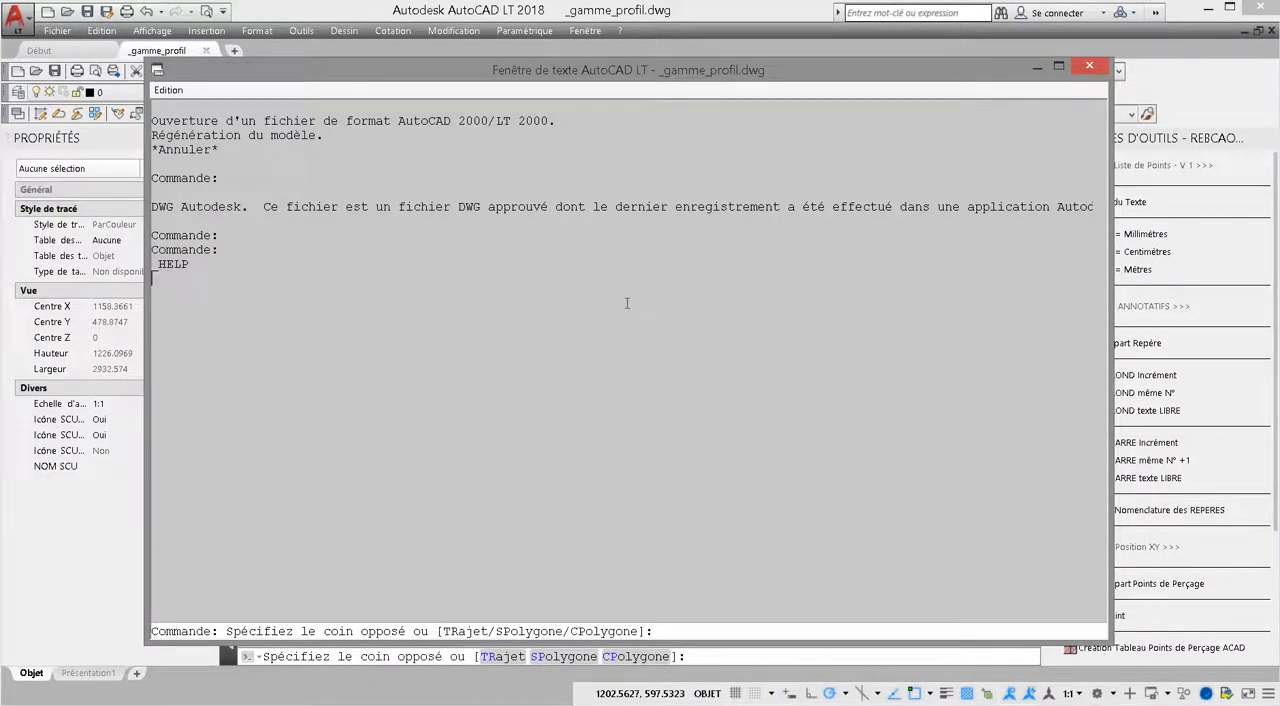
key(Escape)
key(Escape)
key(Escape)
key(Escape)
key(Escape)
key(Escape)
key(Escape)
key(Escape)
key(Escape)
key(Escape)
key(Escape)
key(Escape)
key(Escape)
key(Escape)
key(Escape)
key(Escape)
key(Escape)
key(Escape)
key(Escape)
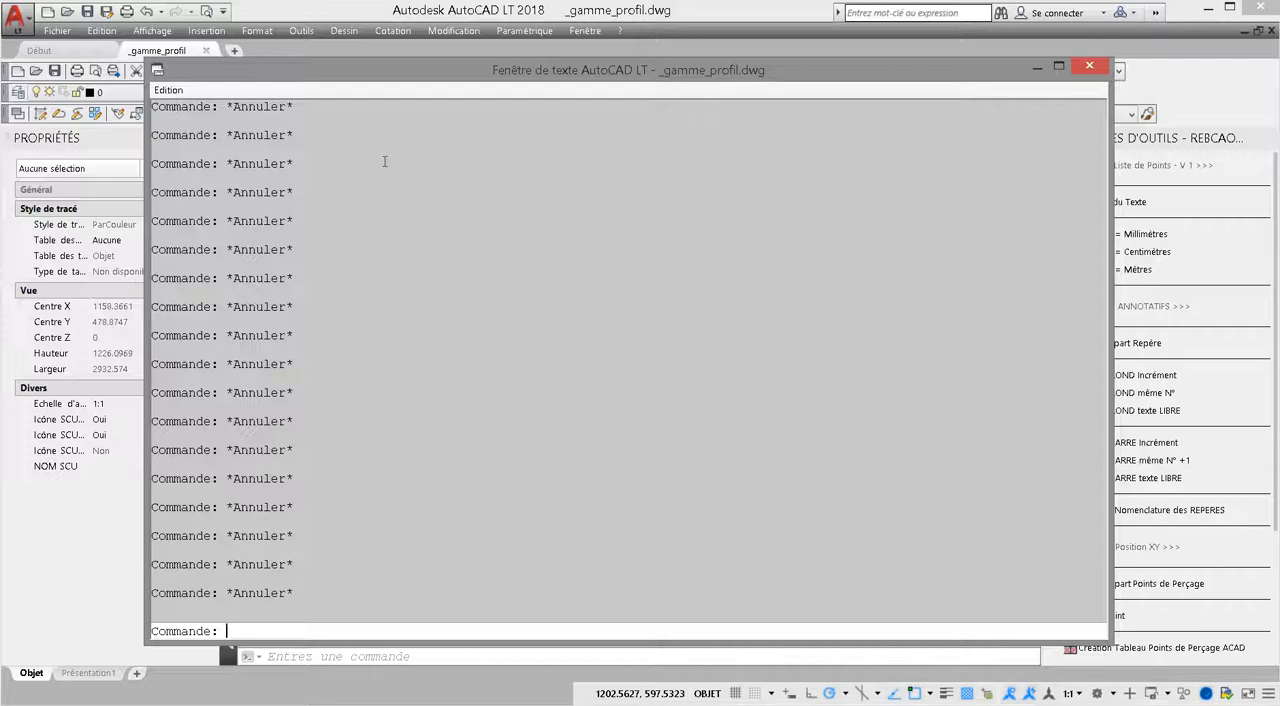
click(1086, 62)
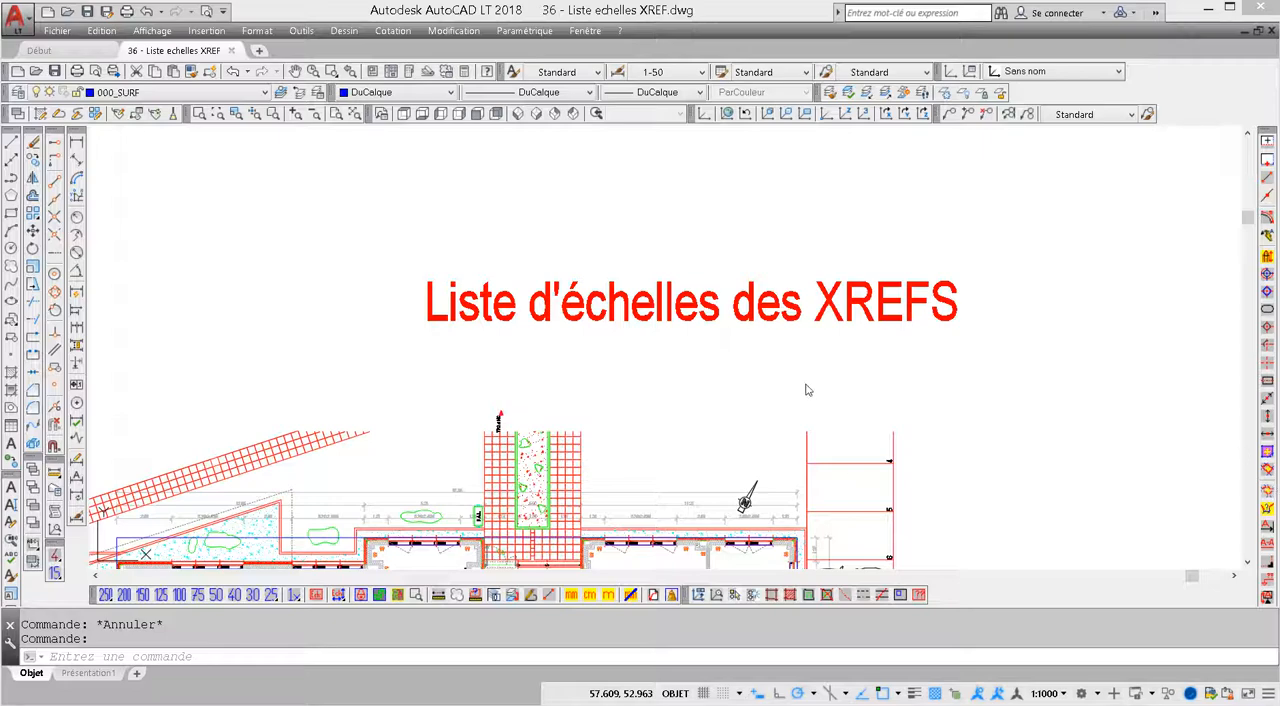
Enable Echelles des Xréfs for the annotation scale list and reopen the list to show the _XREF scales
click(1064, 696)
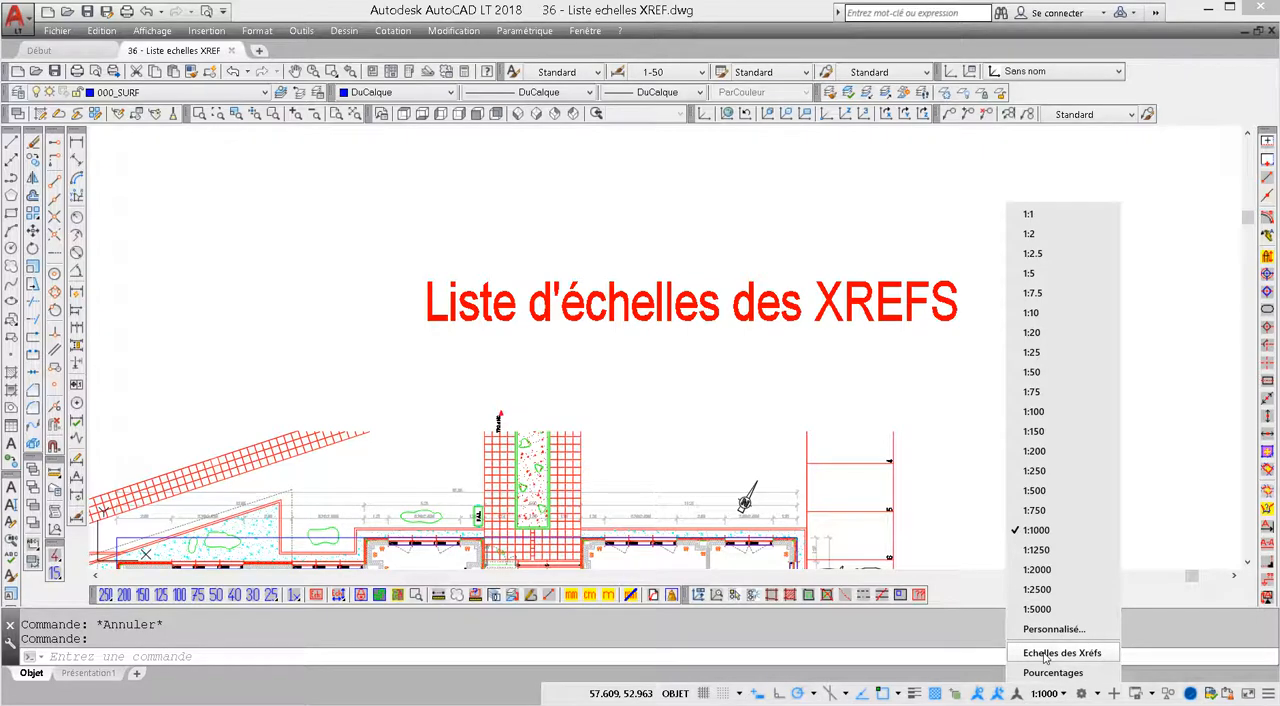
click(1045, 655)
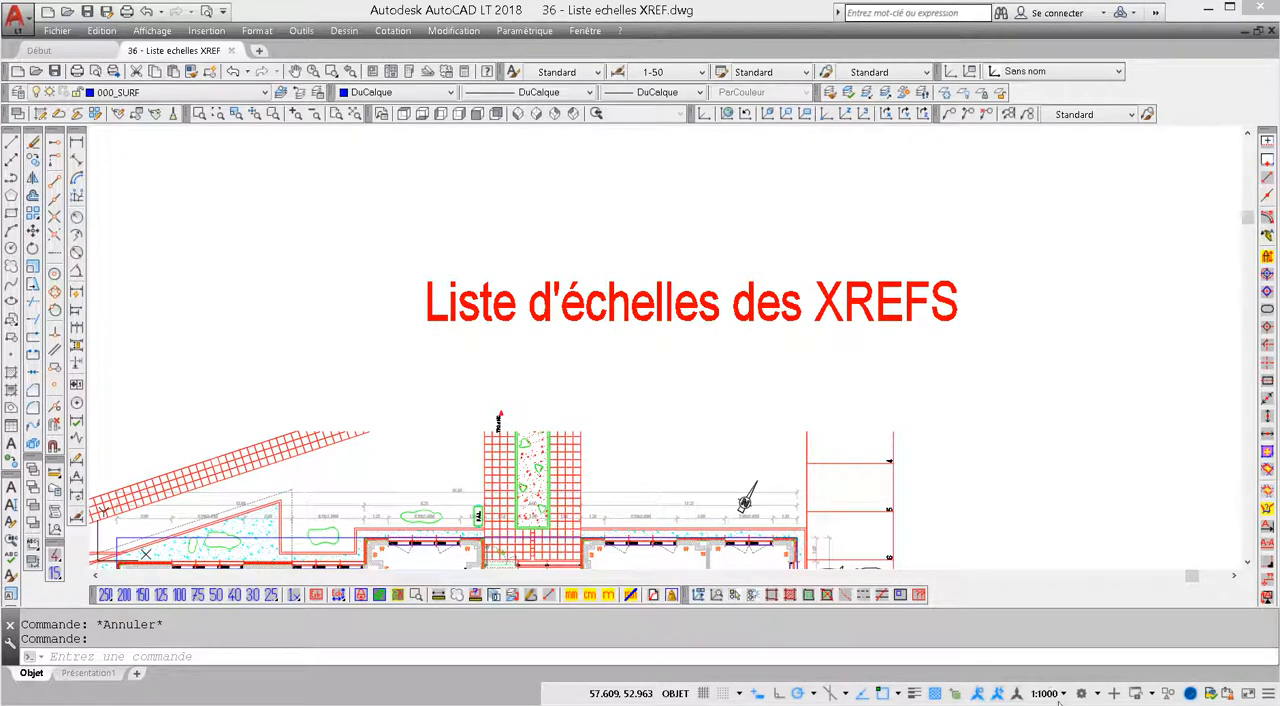
click(1066, 696)
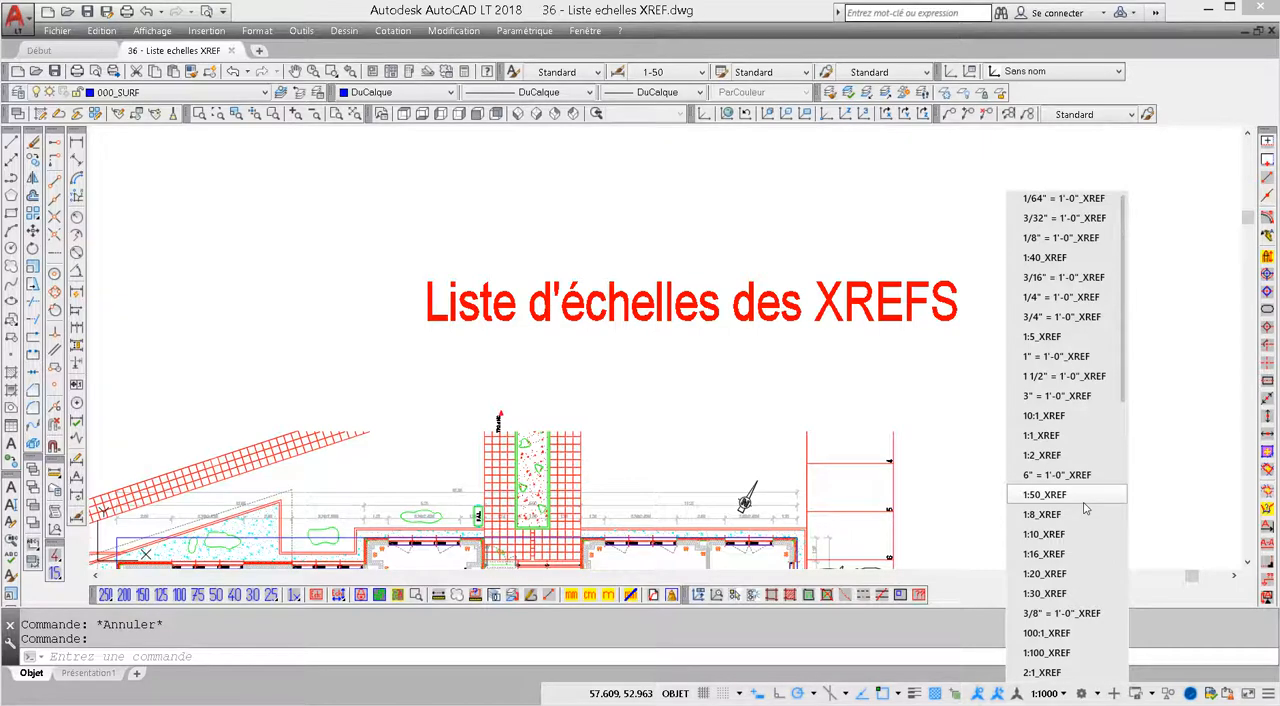
Examine the _XREF entries in the drawing's scale list editor and cancel without changes
click(264, 35)
click(264, 35)
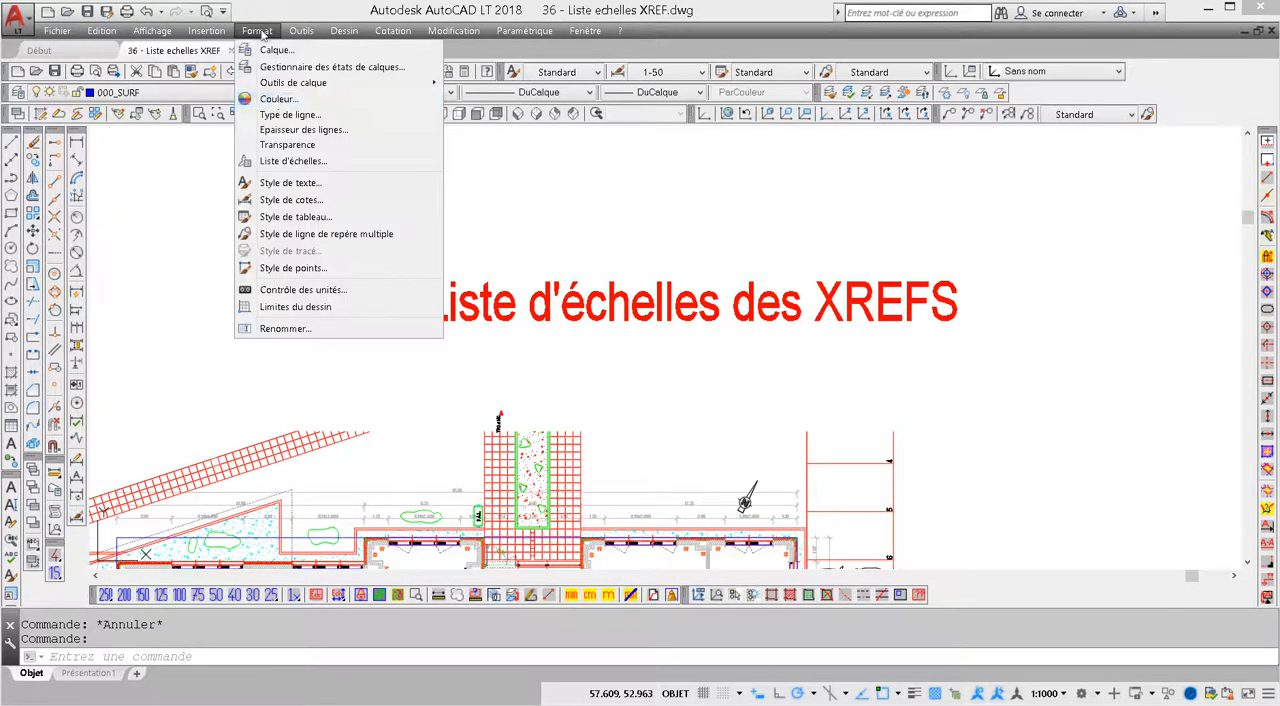
click(290, 162)
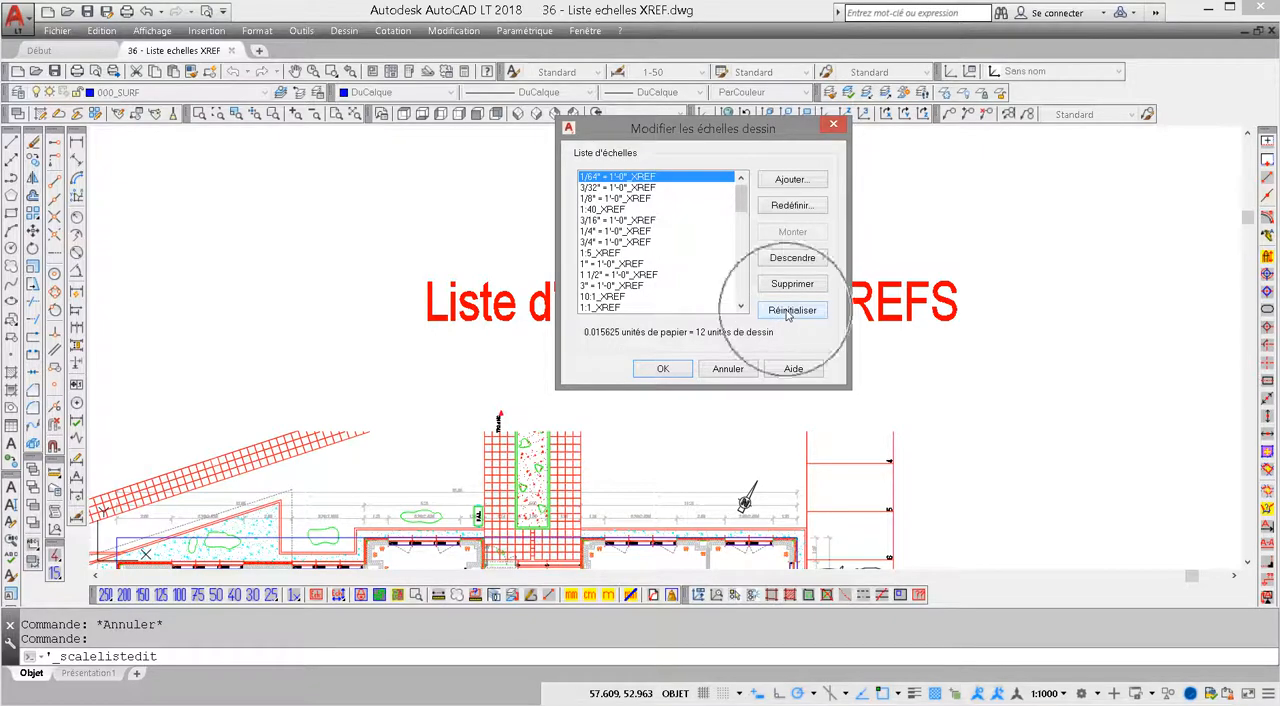
click(733, 372)
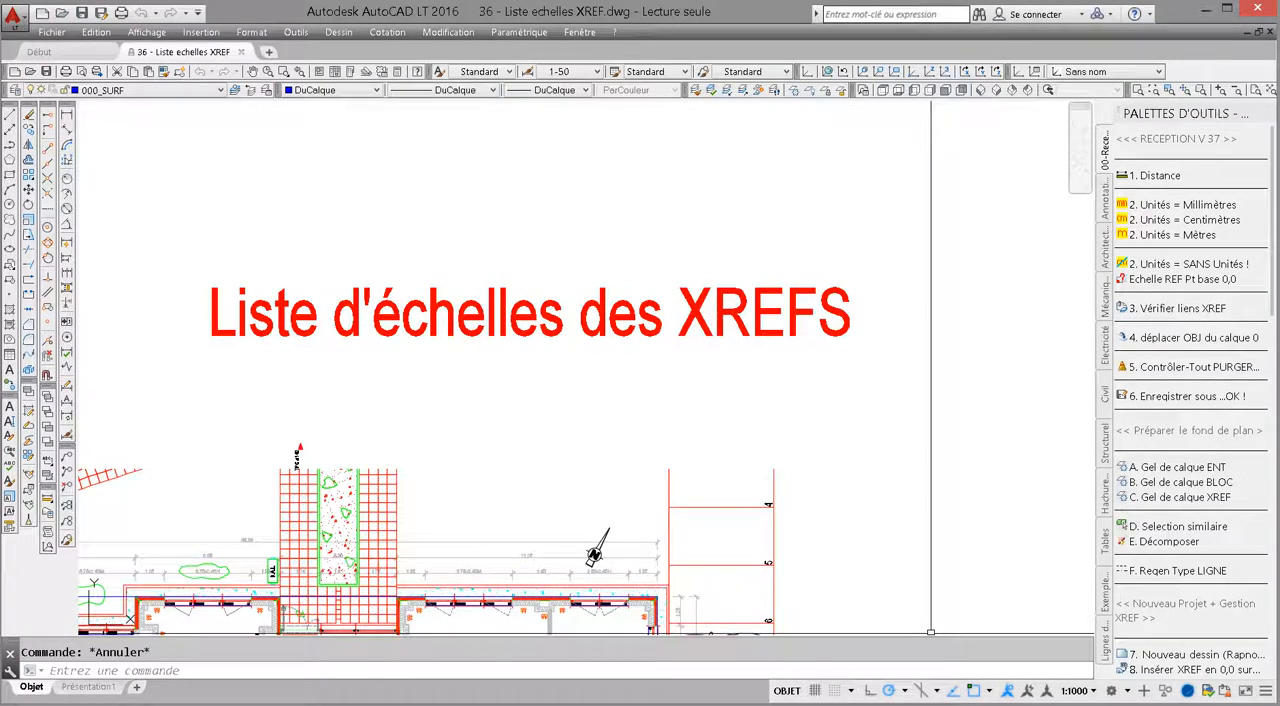
In AutoCAD LT 2016, enable Echelles des Xréfs for the annotation scale list and reopen the list to view its scales
click(1095, 693)
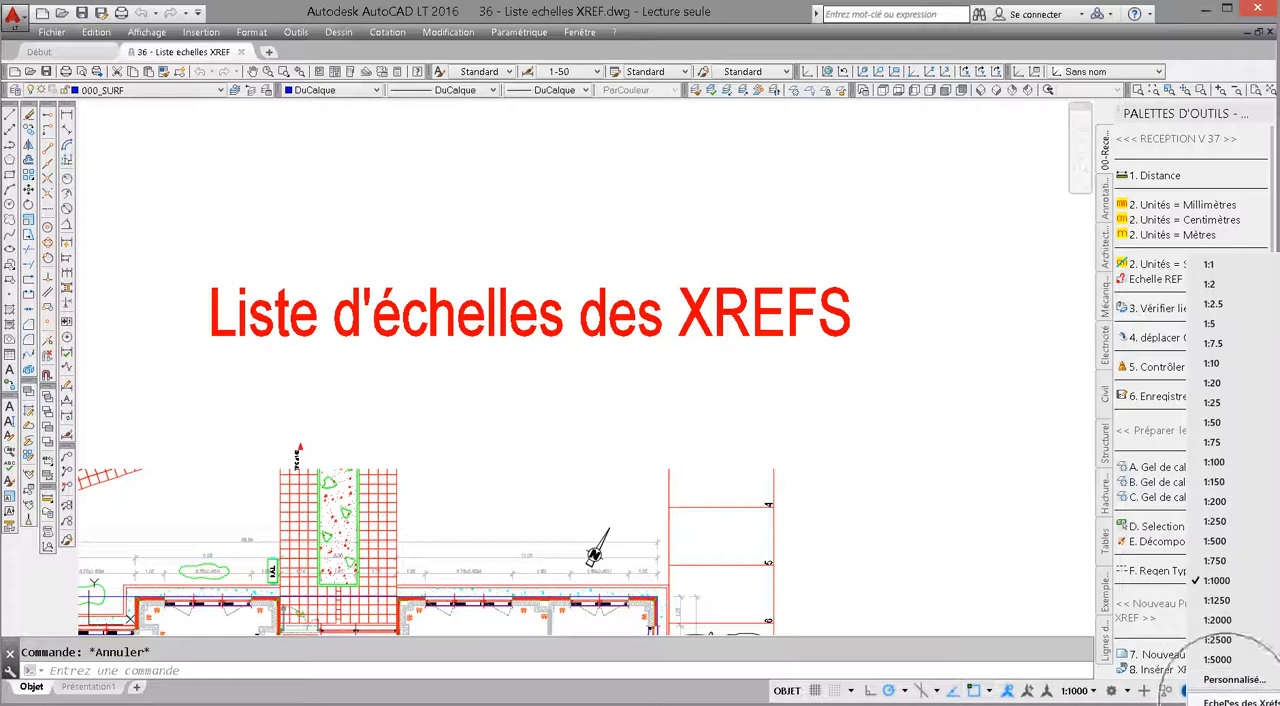
click(1240, 703)
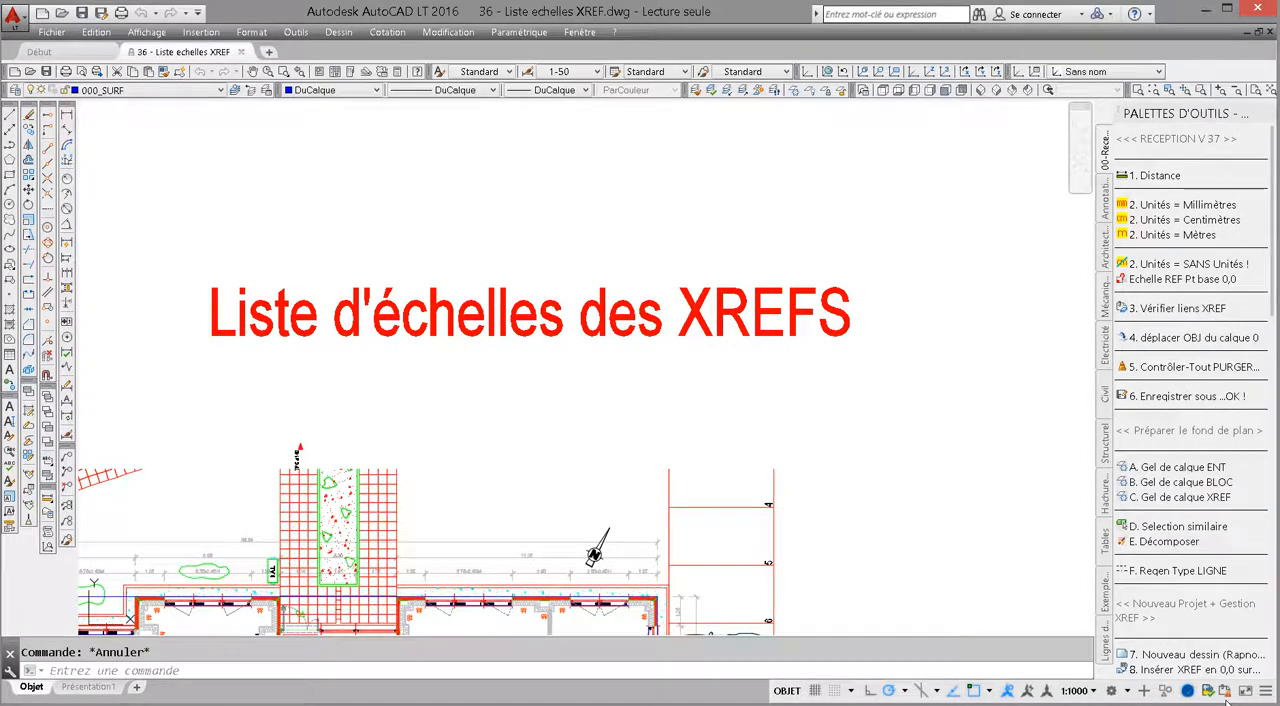
click(1094, 692)
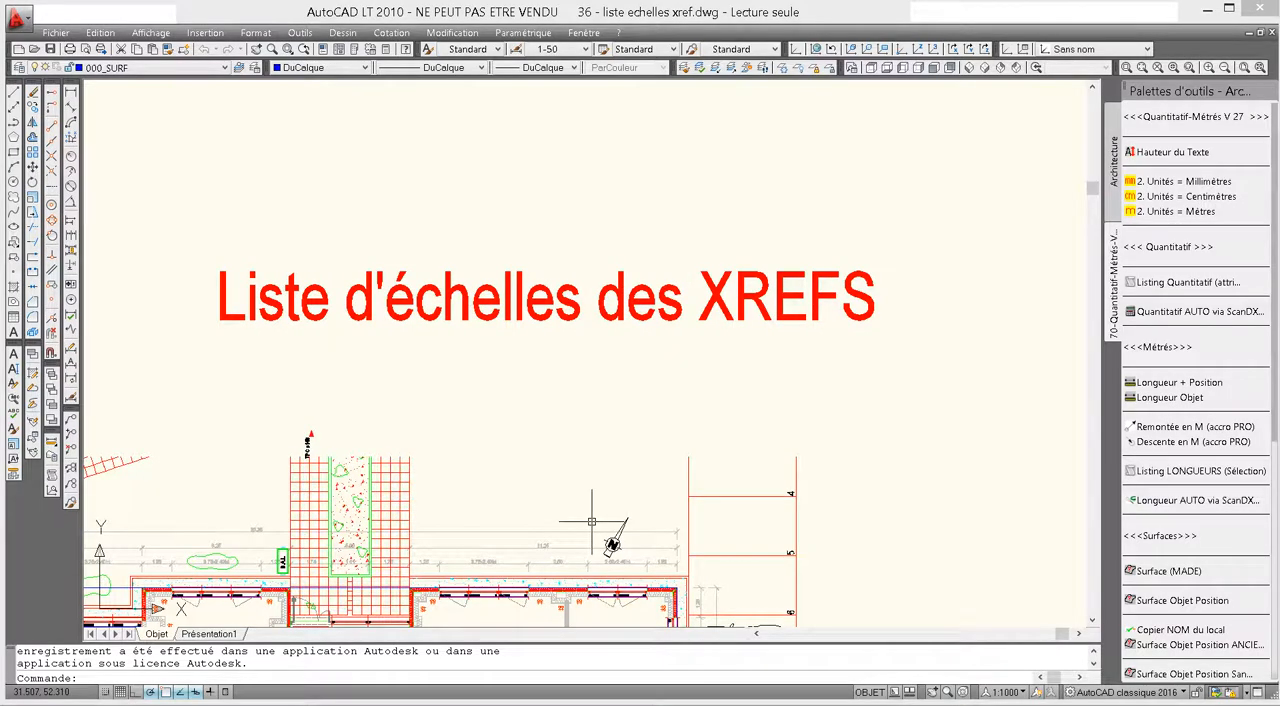
In AutoCAD LT 2010, disable Masquer les échelles des xréfs, reopen the annotation scale list to view the _XREF scales, and dismiss it
click(1022, 693)
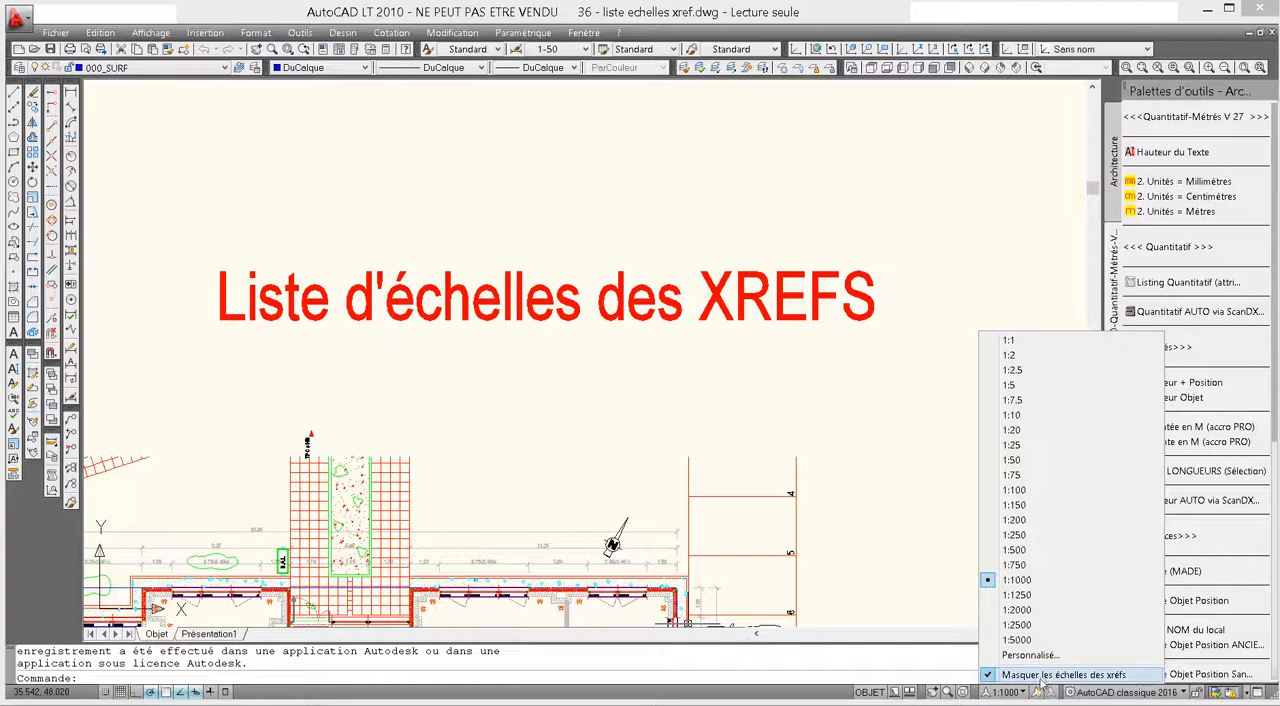
click(1041, 677)
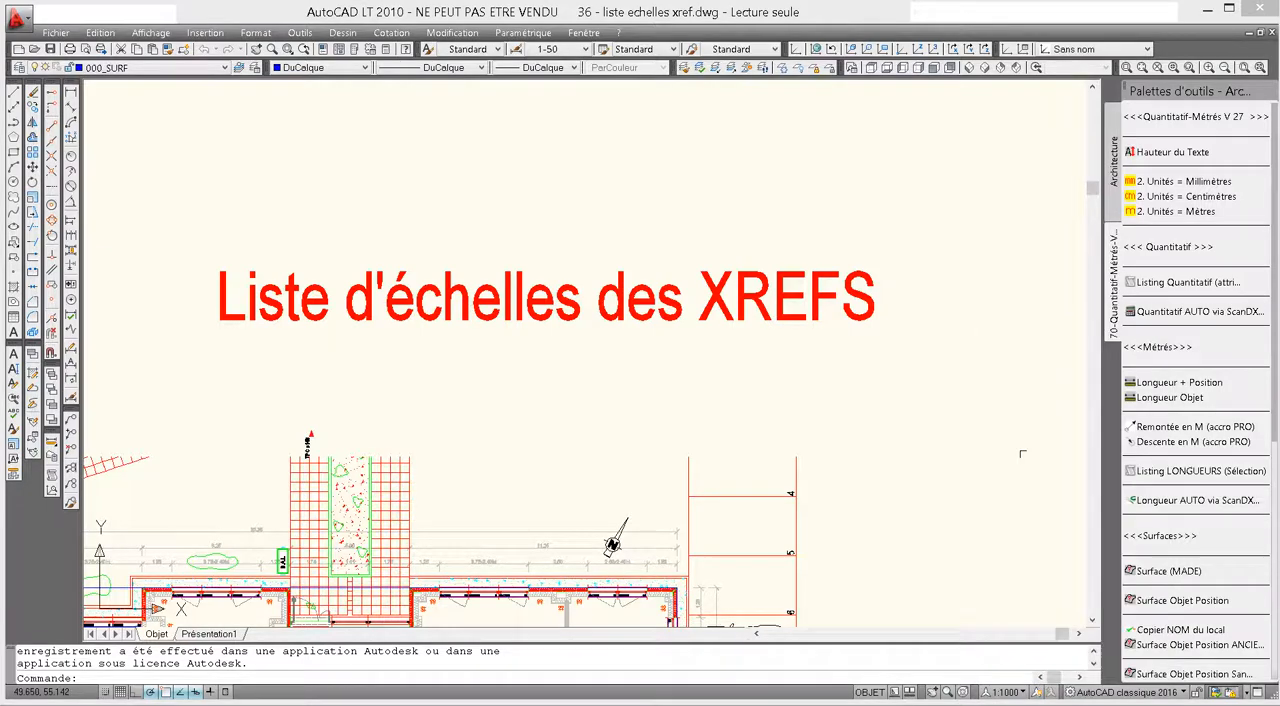
click(1022, 692)
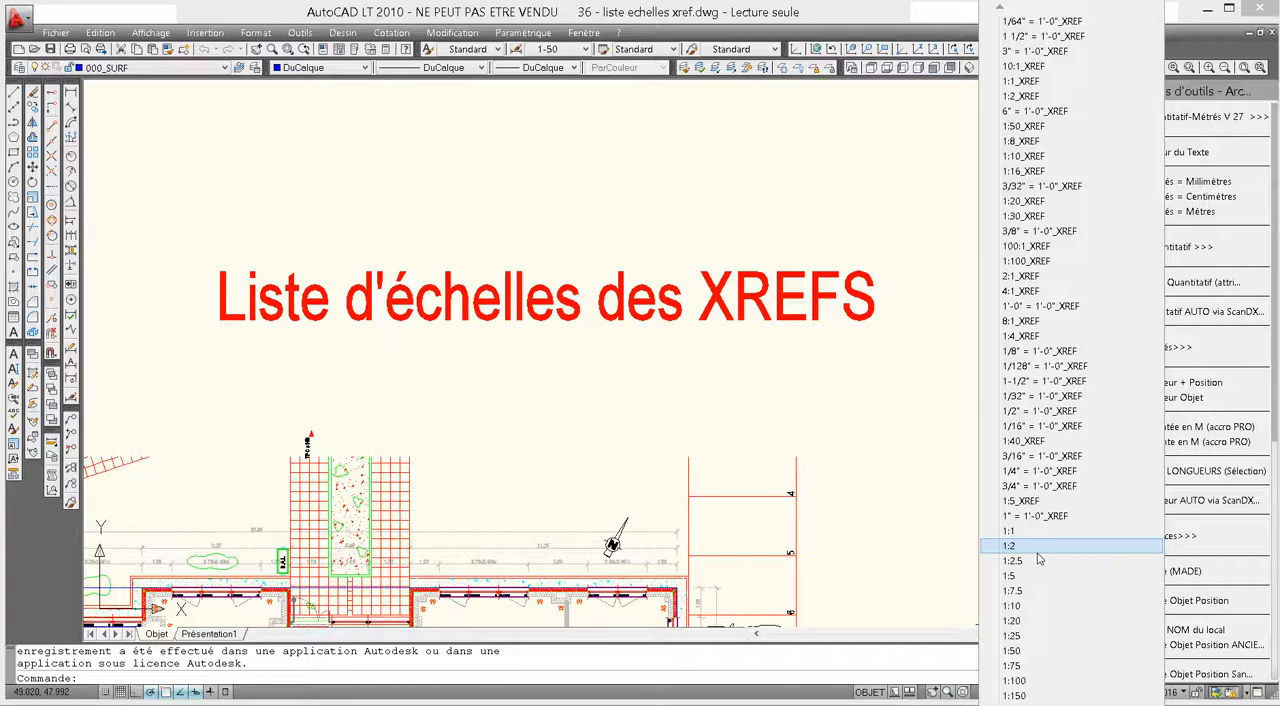
click(840, 404)
click(824, 423)
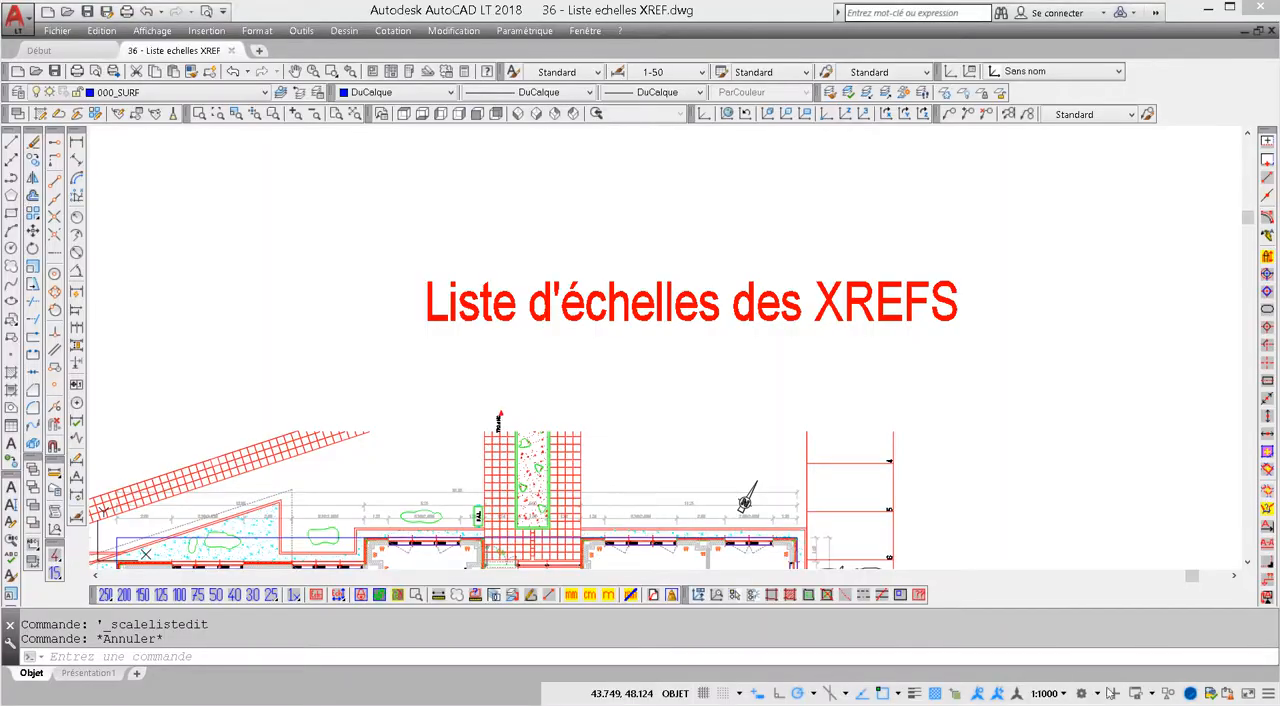
In AutoCAD LT 2018, disable Echelles des Xréfs for the annotation scale list and cancel the selection window started in the drawing
click(1063, 694)
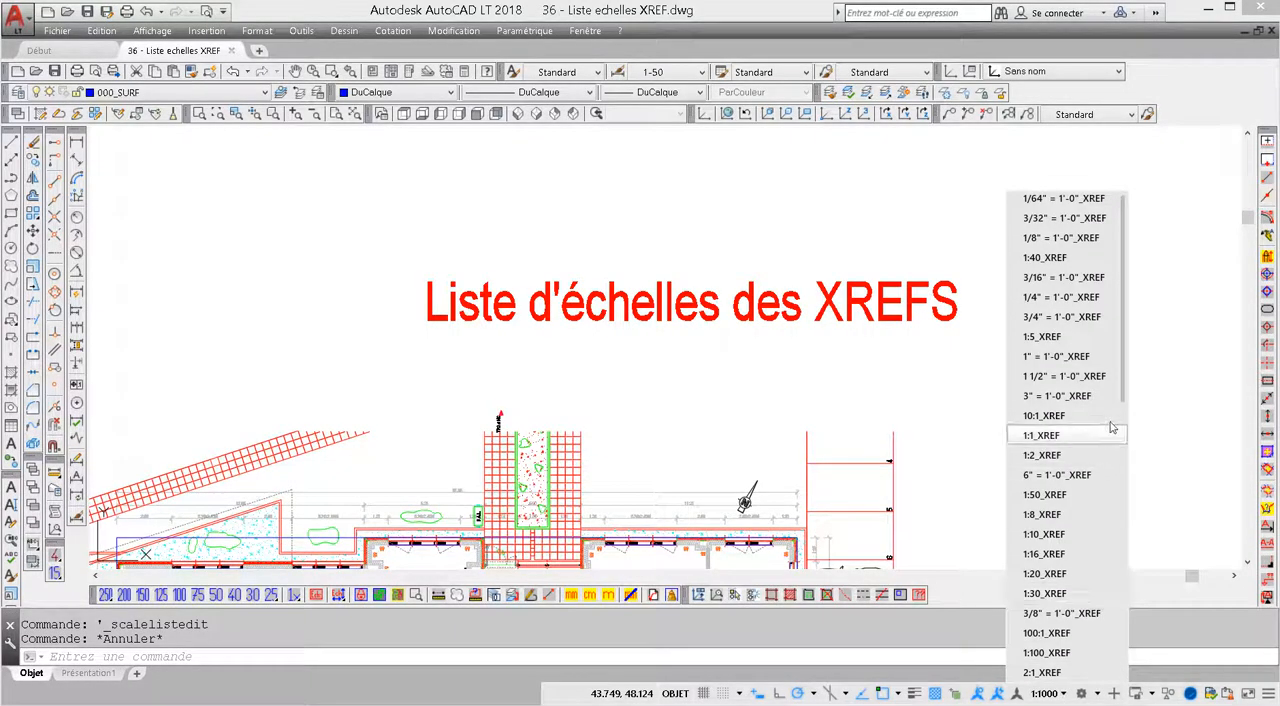
drag(1125, 404, 1125, 679)
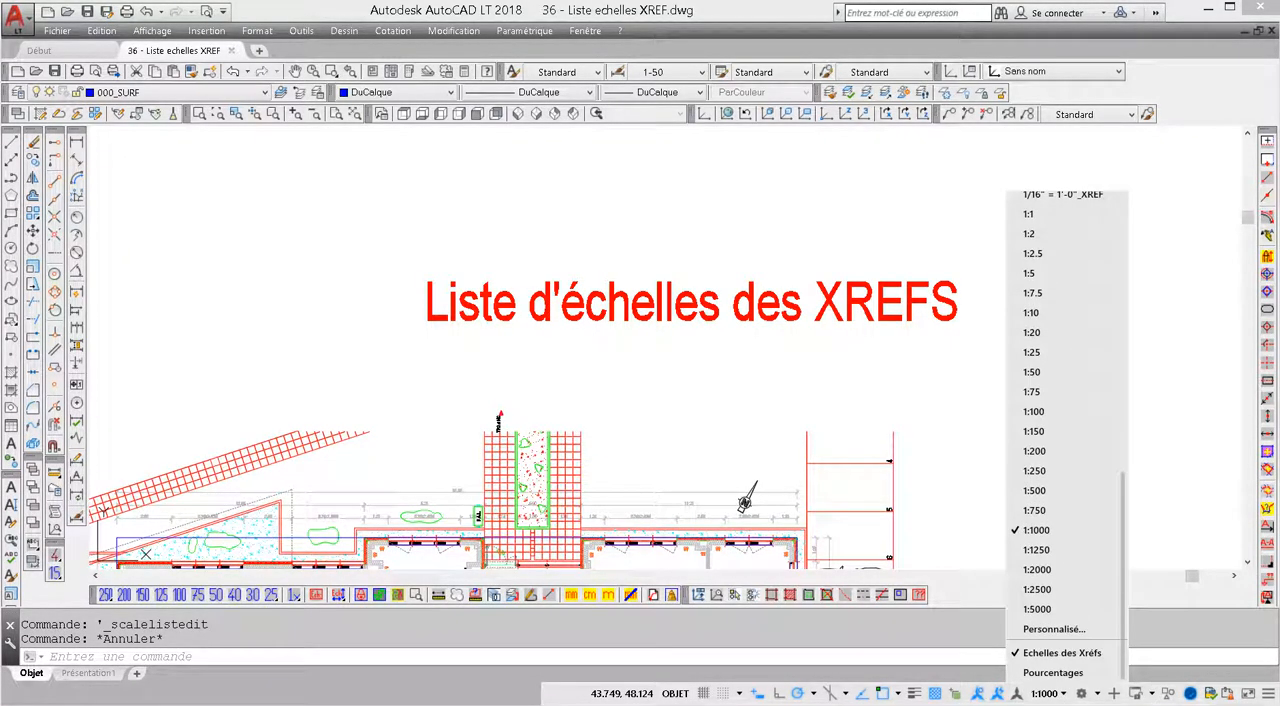
click(1027, 653)
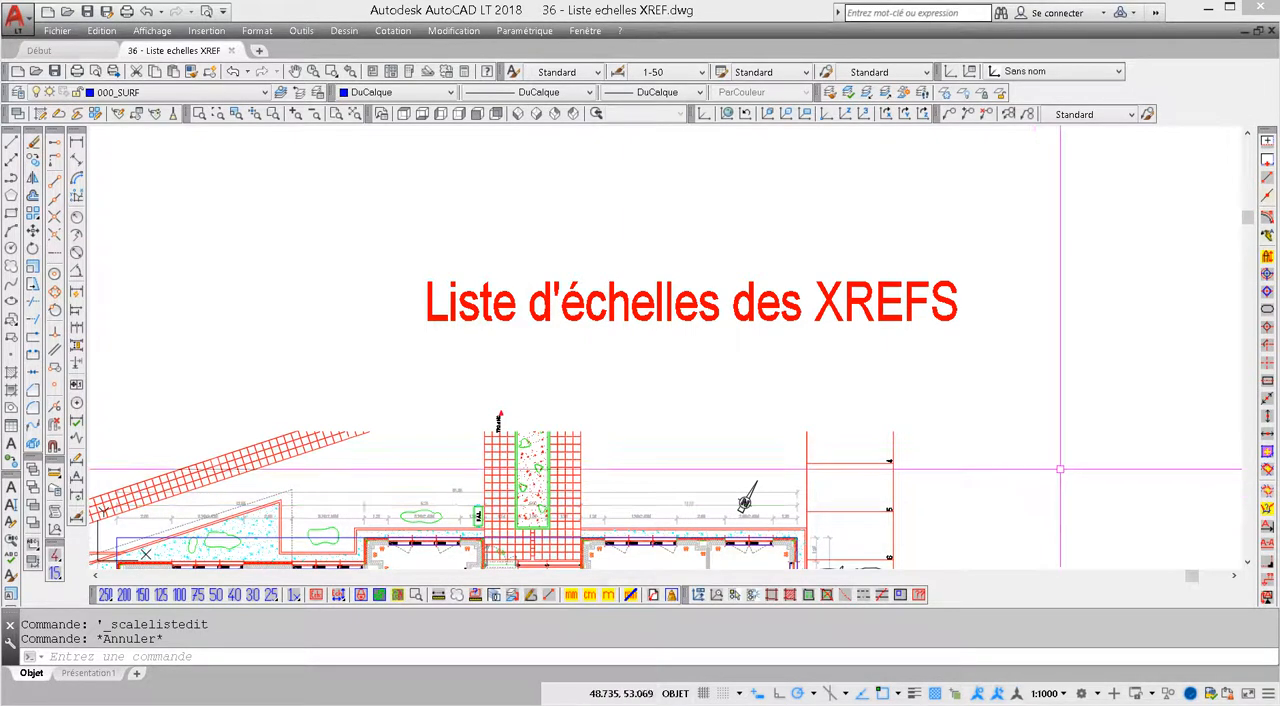
click(1025, 458)
key(Escape)
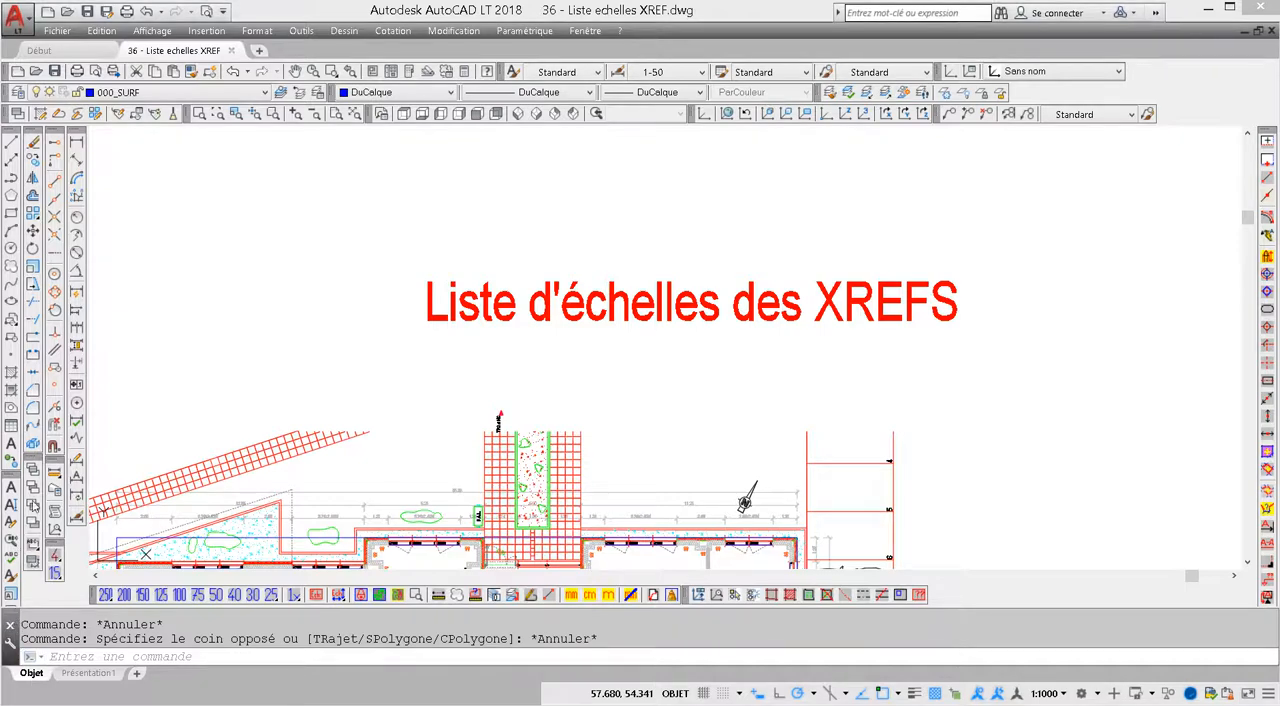
Dock the command line beneath the menu bar, return it above the layout tabs, and enlarge it to show five history lines
drag(9, 615, 84, 52)
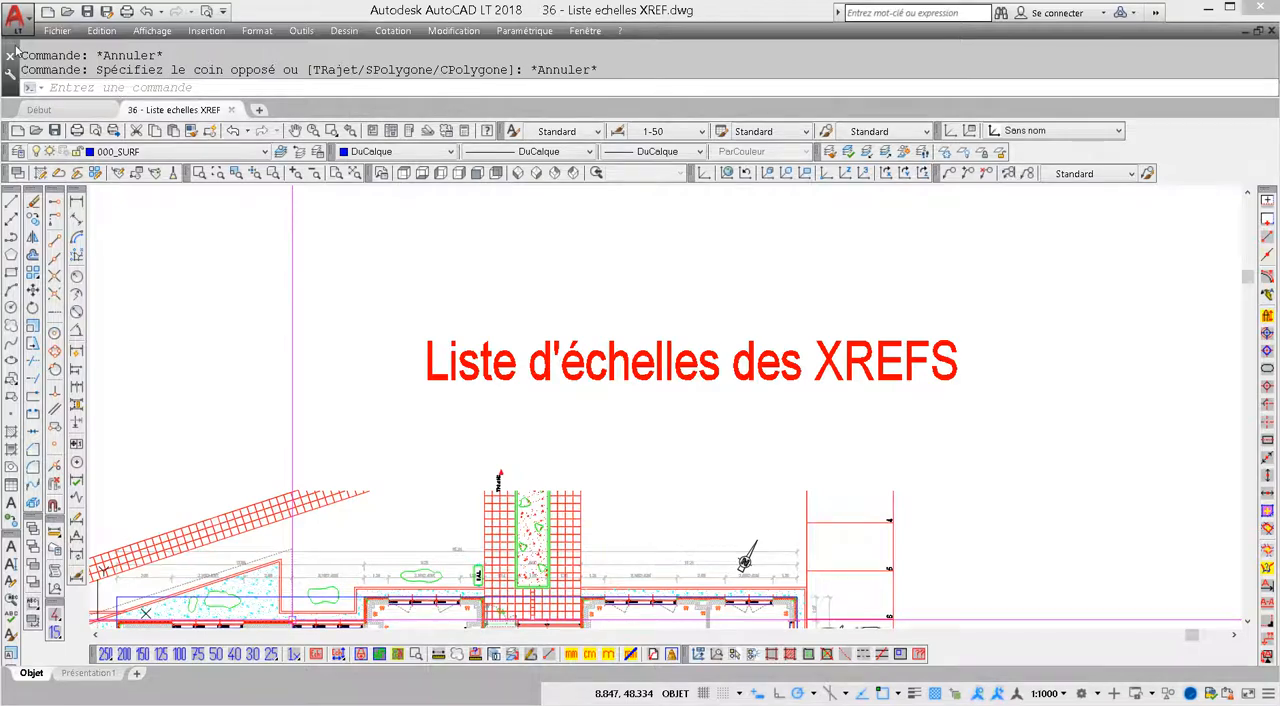
mouse_move(16, 50)
mouse_down()
mouse_move(73, 221)
mouse_move(259, 535)
mouse_move(281, 641)
mouse_move(268, 652)
mouse_up()
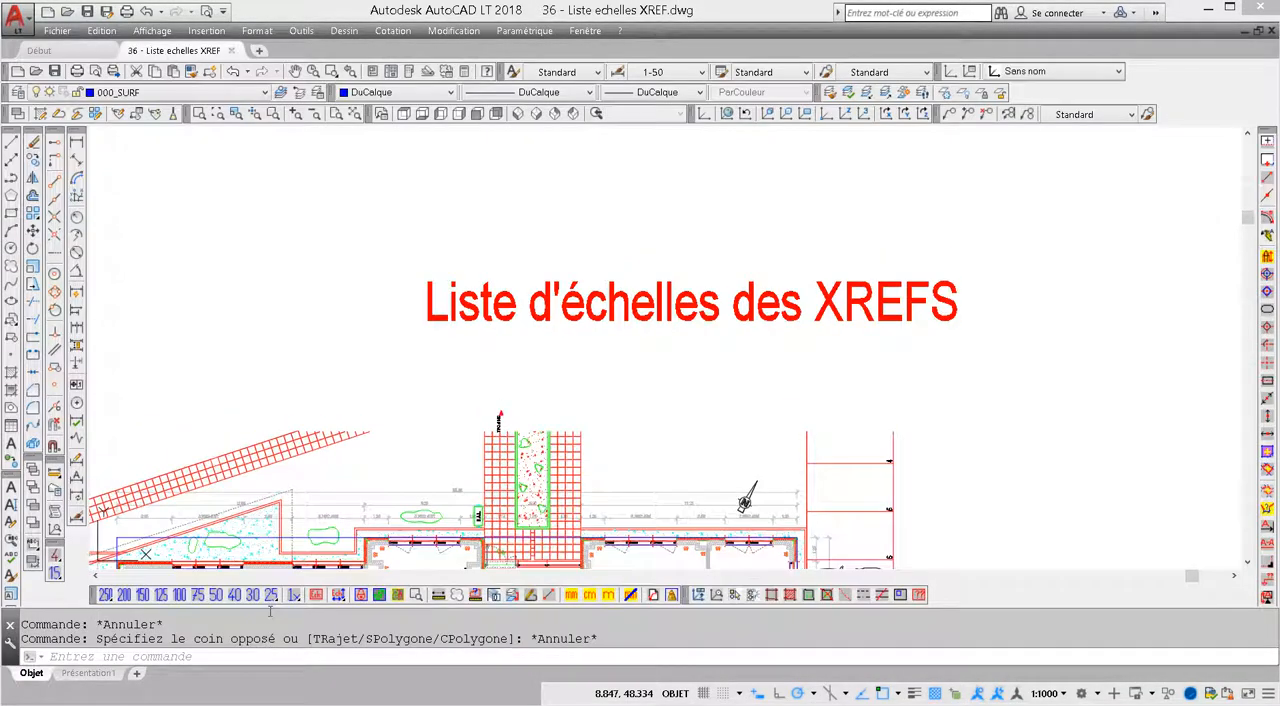
drag(264, 608, 263, 577)
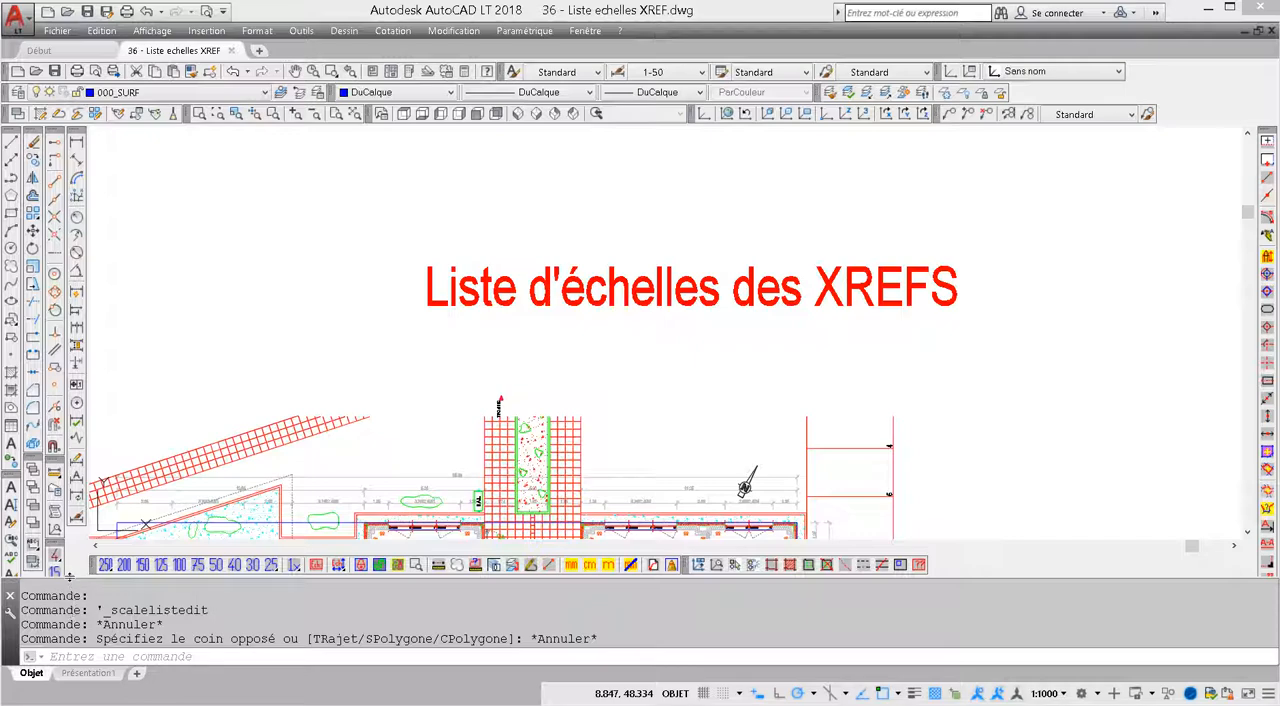
drag(70, 575, 72, 568)
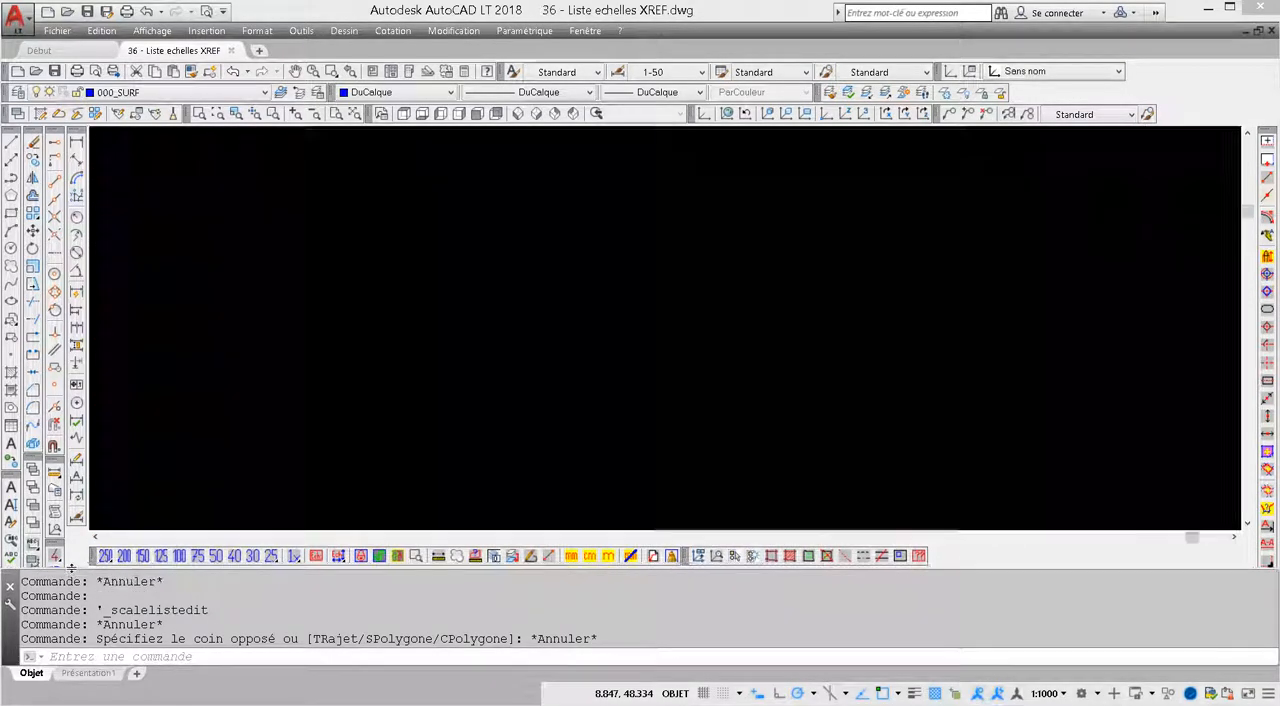
Dock the enlarged command line beneath the menu bar, return it above the layout tabs, and shrink it to two history lines
mouse_move(9, 640)
mouse_down()
mouse_move(22, 630)
mouse_move(62, 267)
mouse_move(62, 52)
mouse_up()
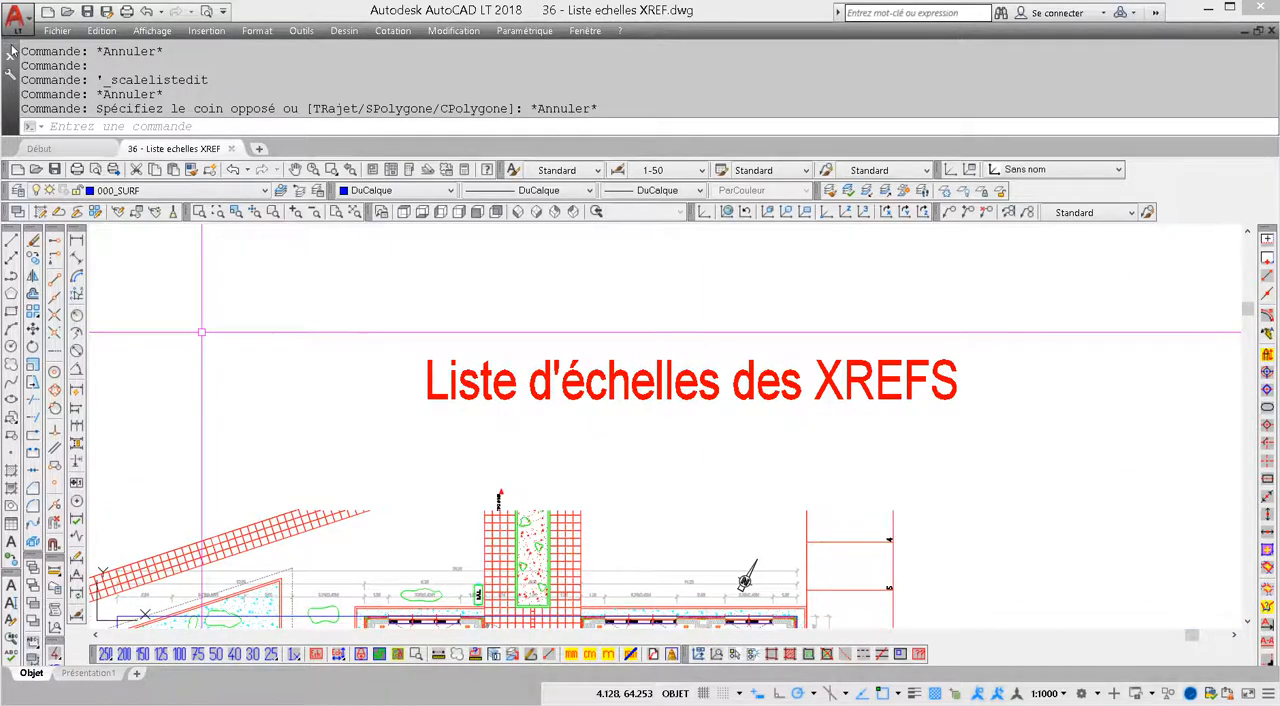
drag(11, 100, 156, 702)
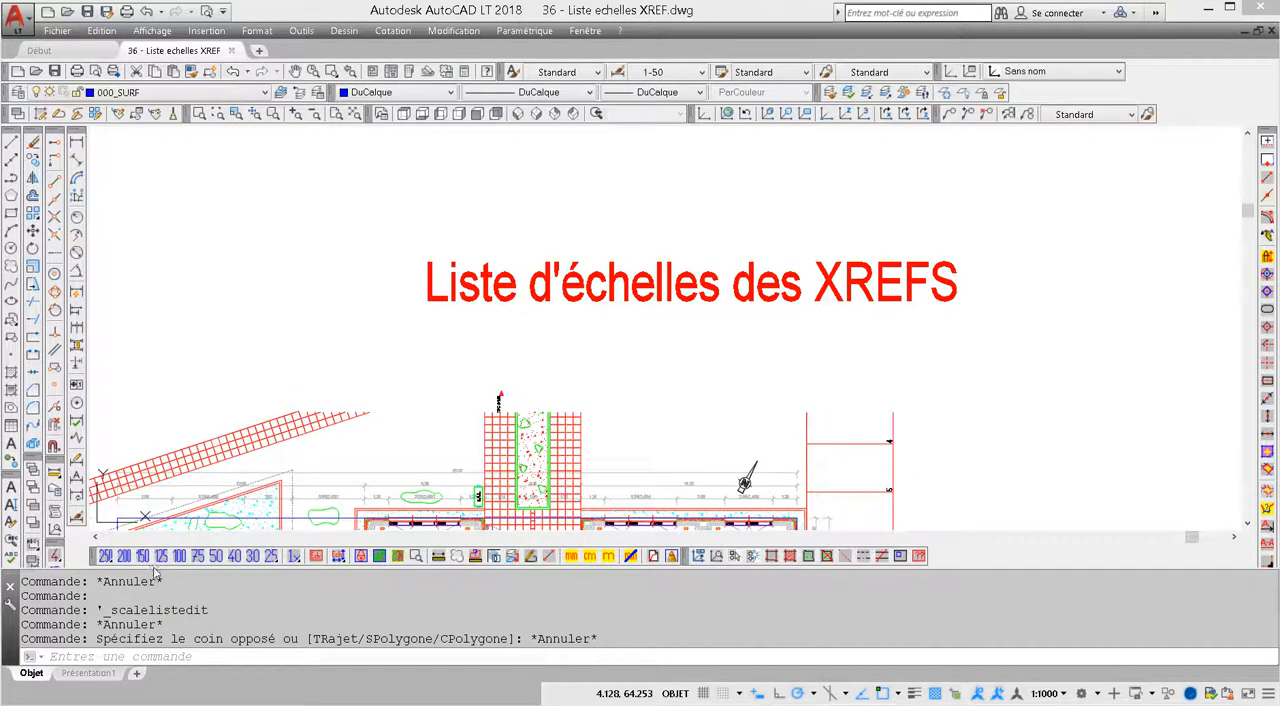
mouse_move(150, 567)
mouse_down()
mouse_move(152, 622)
mouse_move(154, 611)
mouse_up()
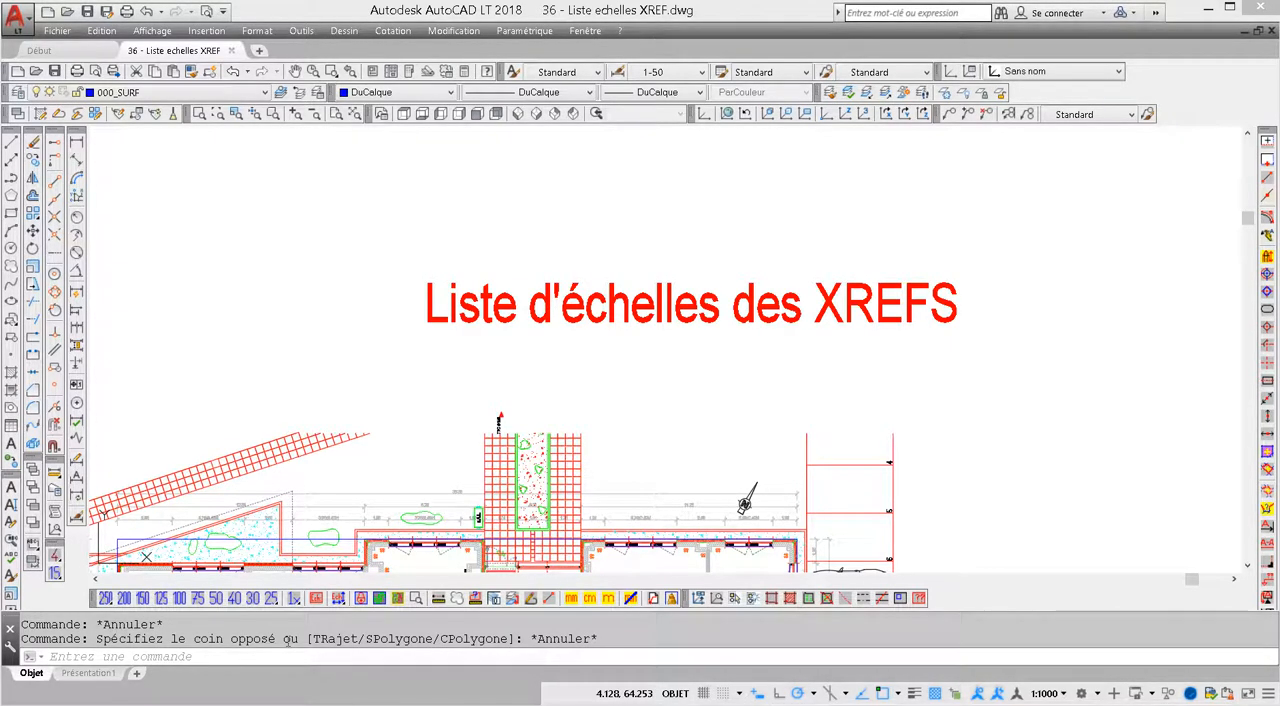
Run MODIFVAR with the ? option and accept the default * filter to list all system variables
text(-modifvar)
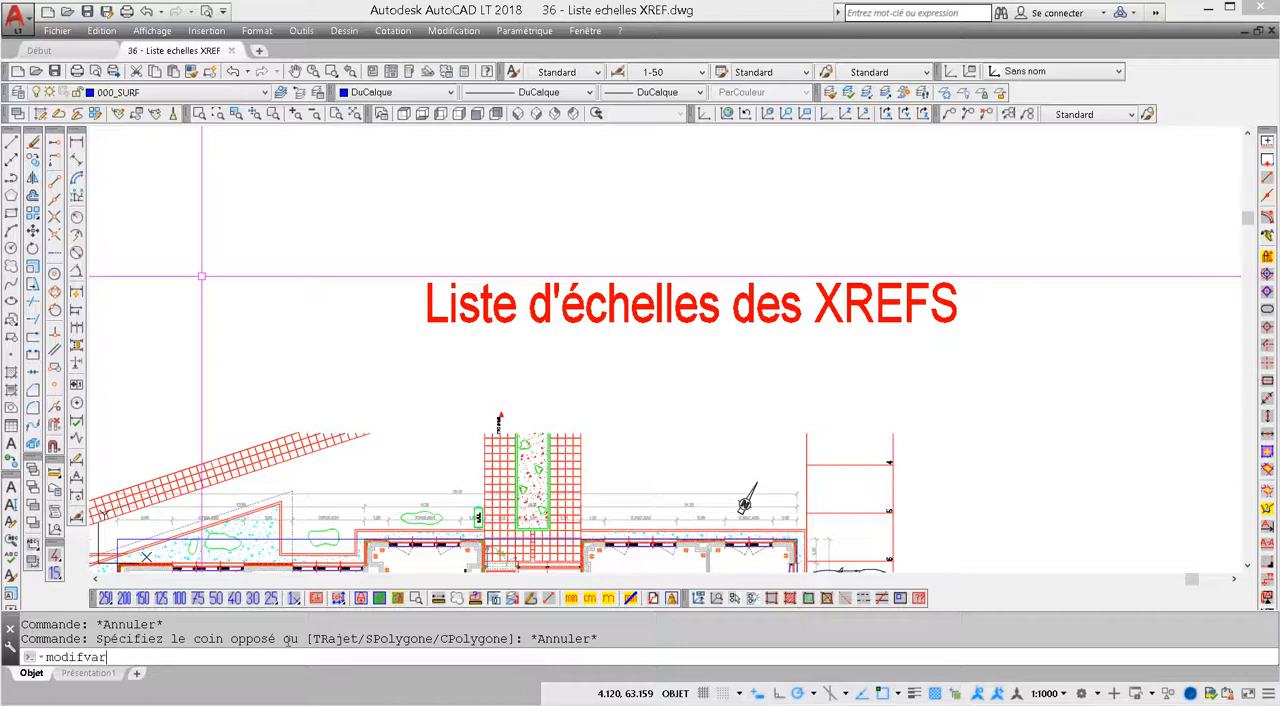
key(Return)
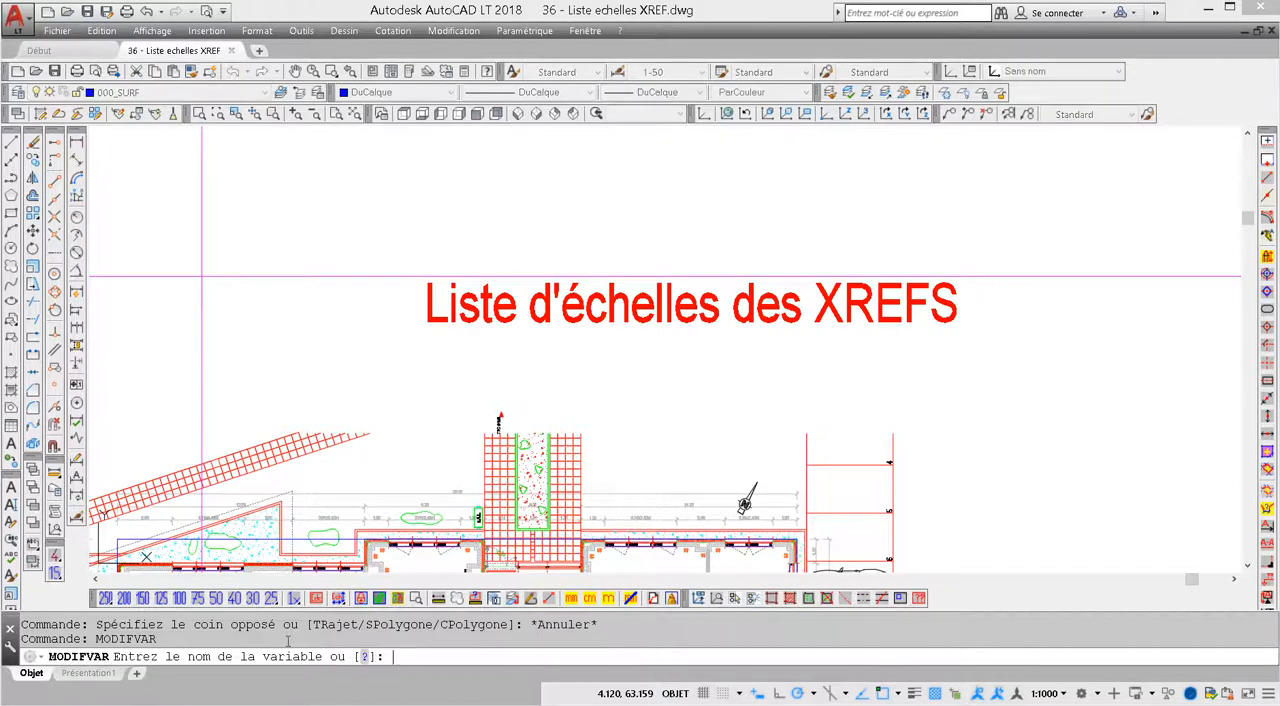
text(?)
key(Return)
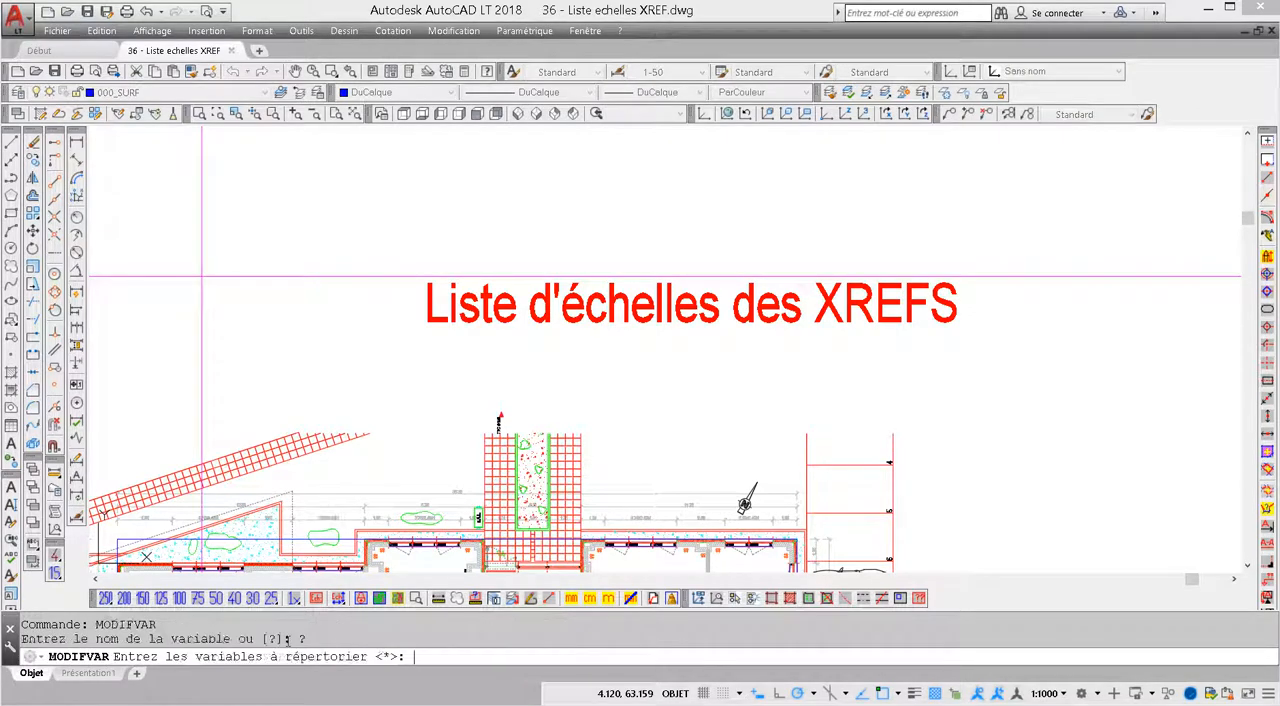
key(Return)
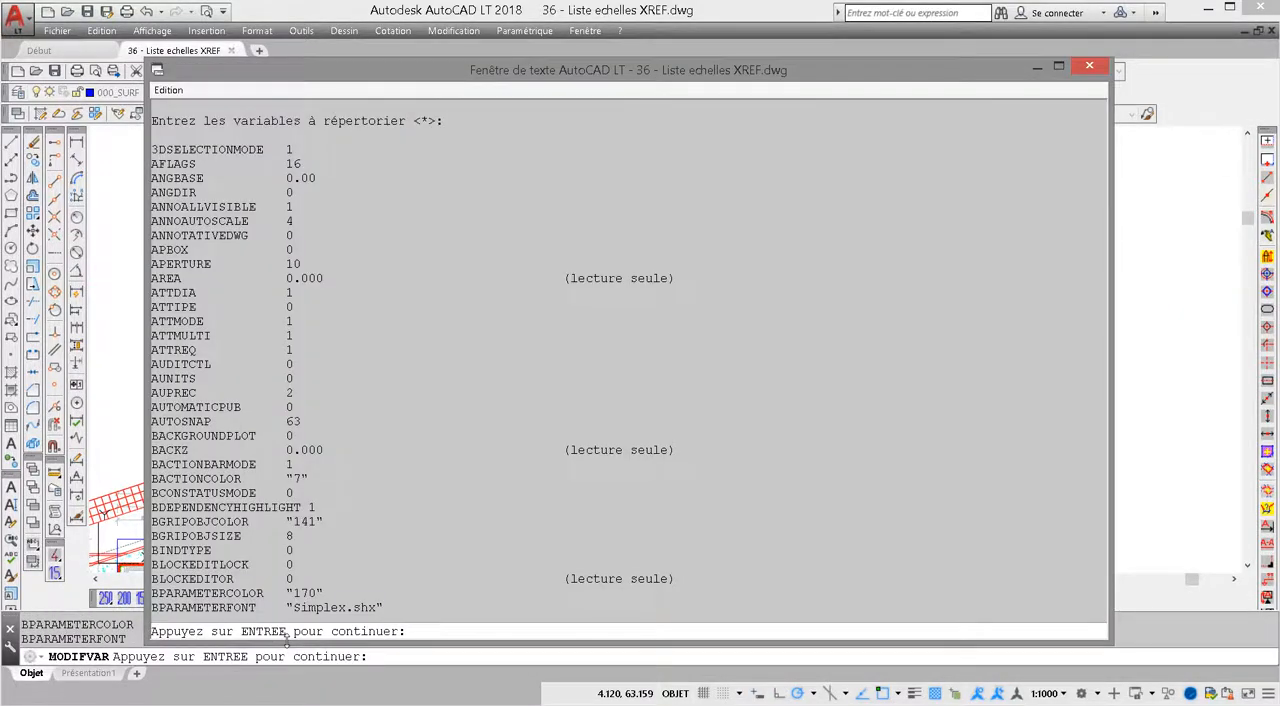
Page through the system variable listing in the text window, up to where the alphabetical order restarts at ANNOMONITOR
key(Return)
key(Return)
key(Return)
key(Return)
key(Return)
key(Return)
key(Return)
key(Return)
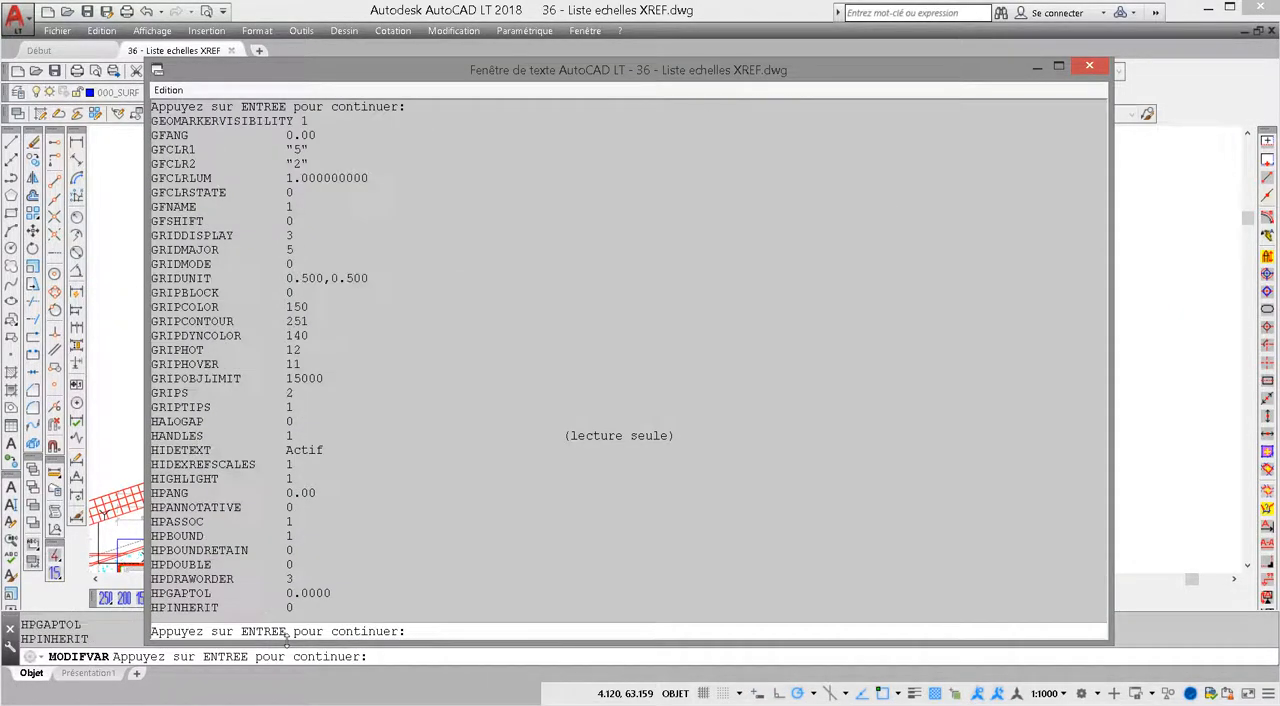
key(Return)
key(Return)
key(Return)
key(Return)
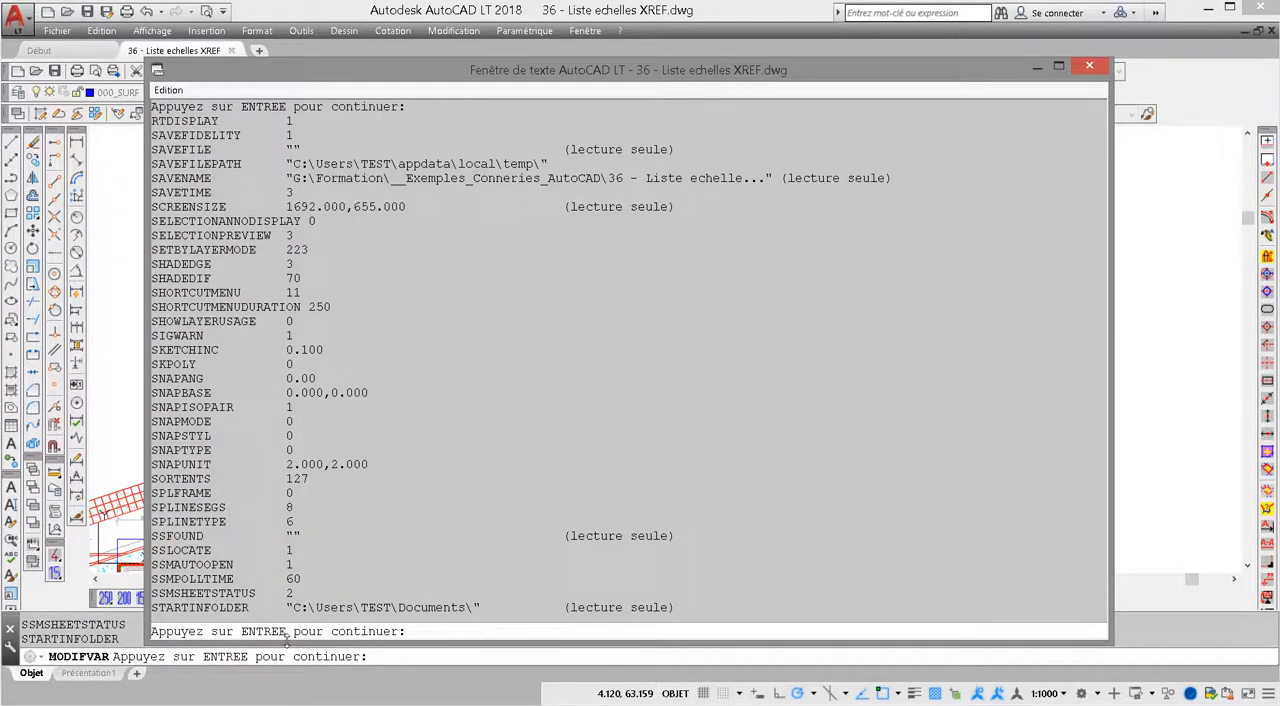
key(Return)
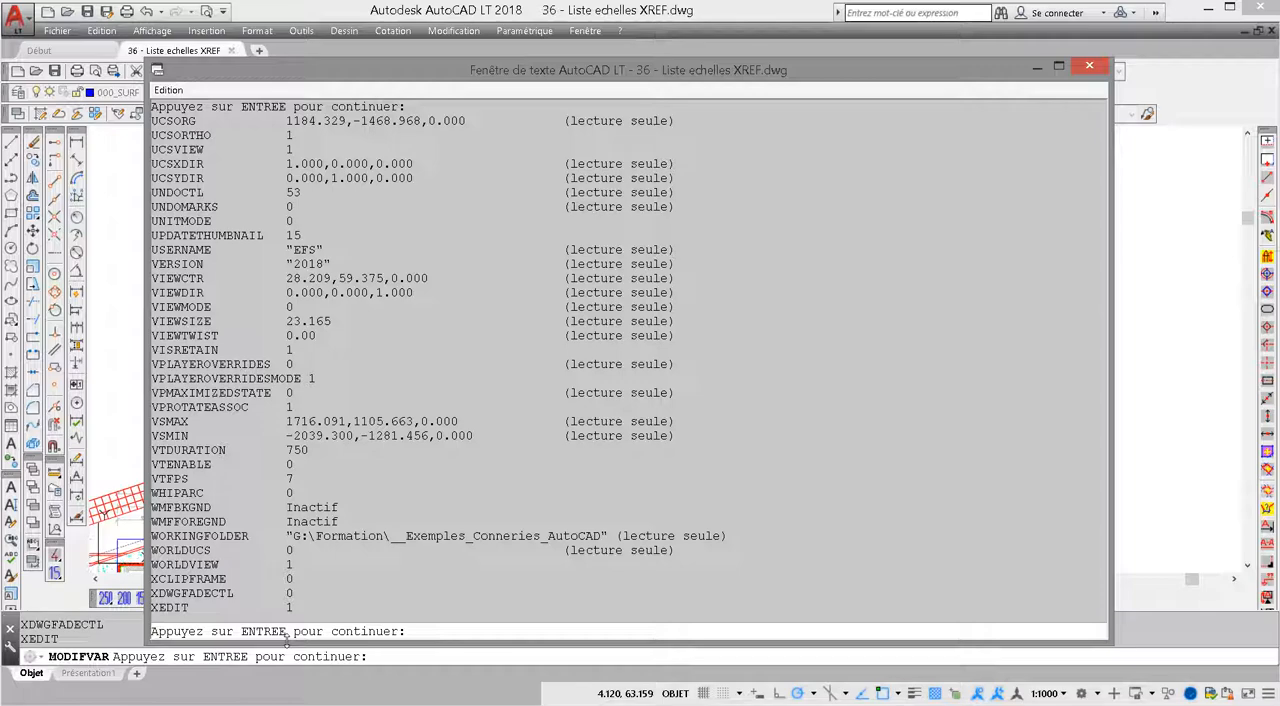
key(Return)
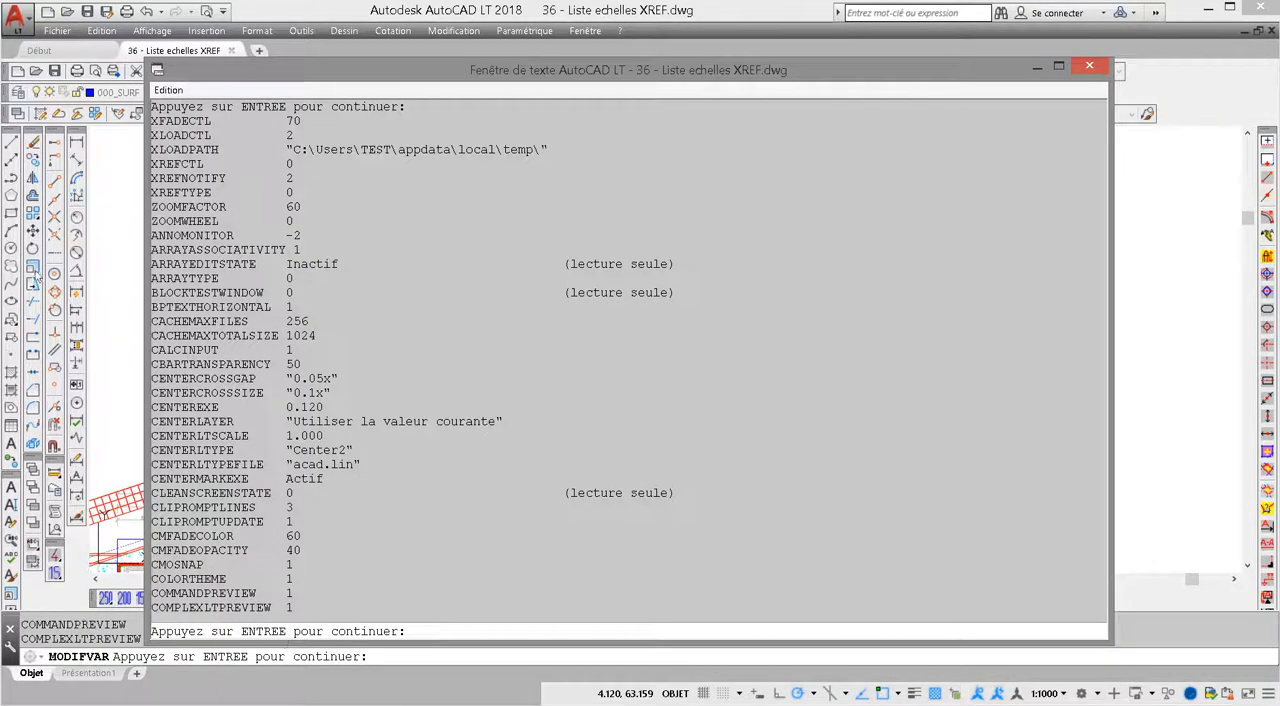
Highlight the variables from ANNOMONITOR to CENTERLAYER, clear the highlight, and page through the listing to its end at XREFOVERRIDE
drag(155, 230, 251, 420)
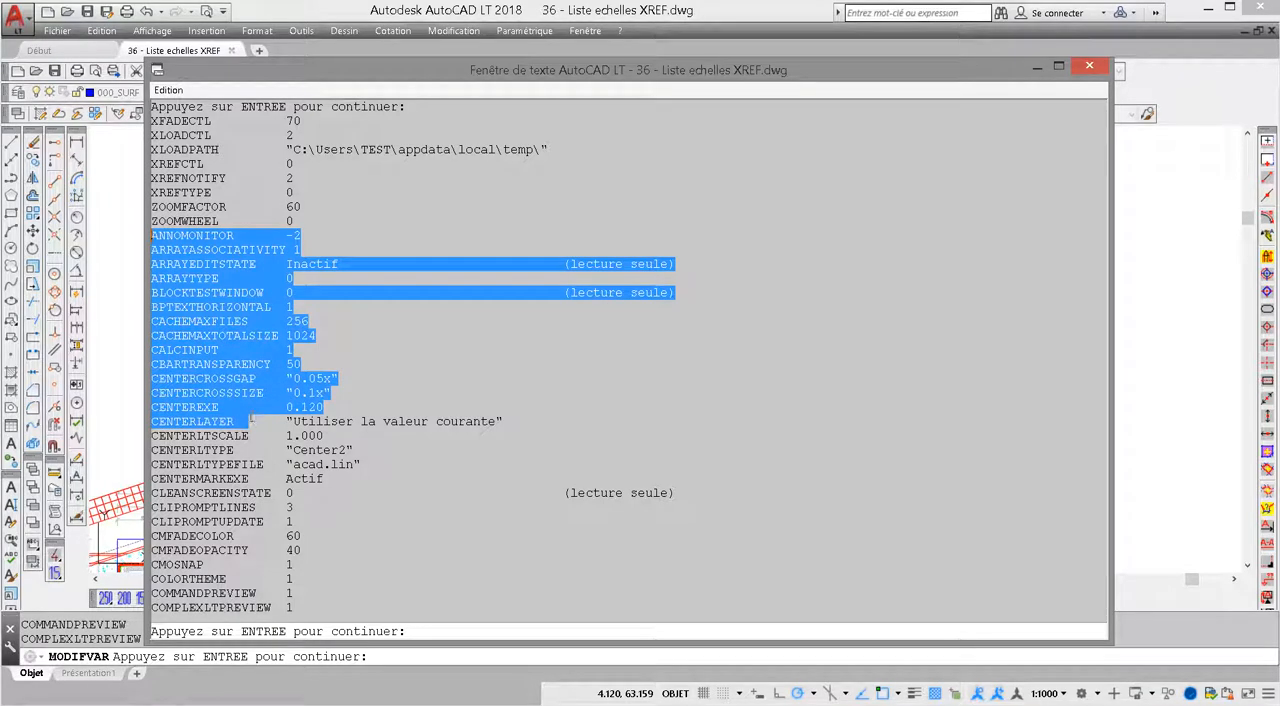
click(251, 420)
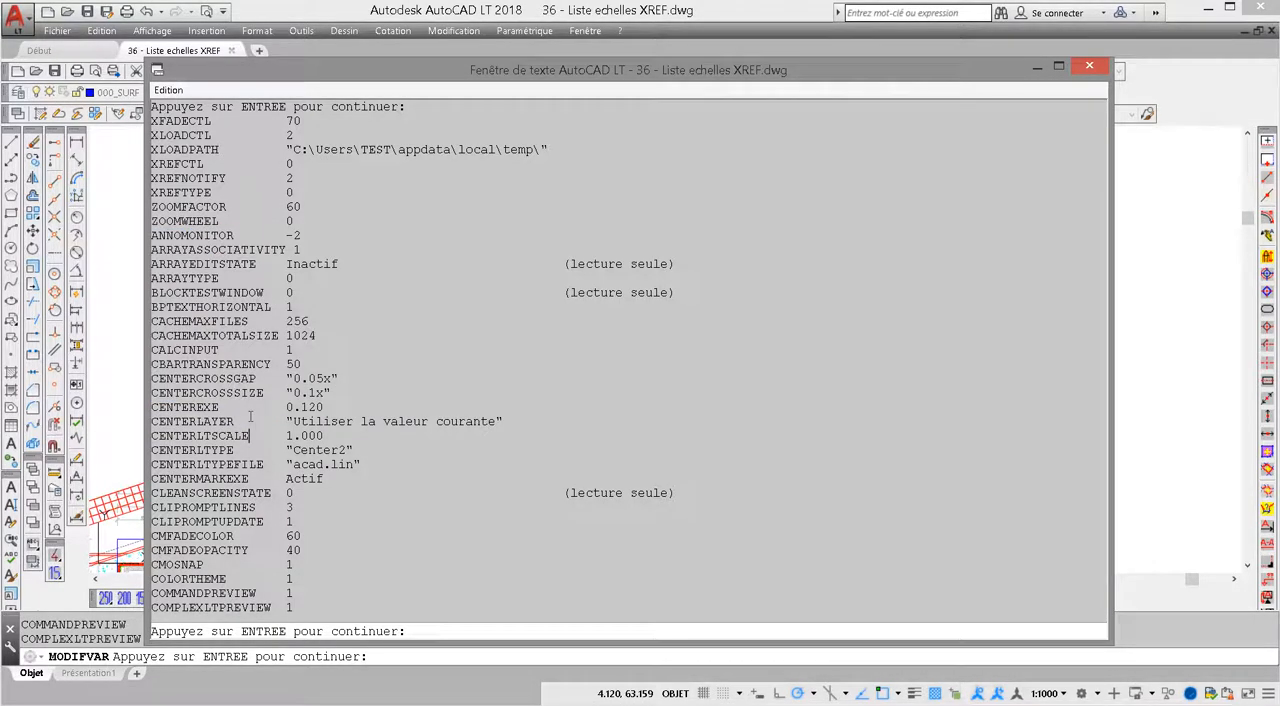
key(Return)
key(Return)
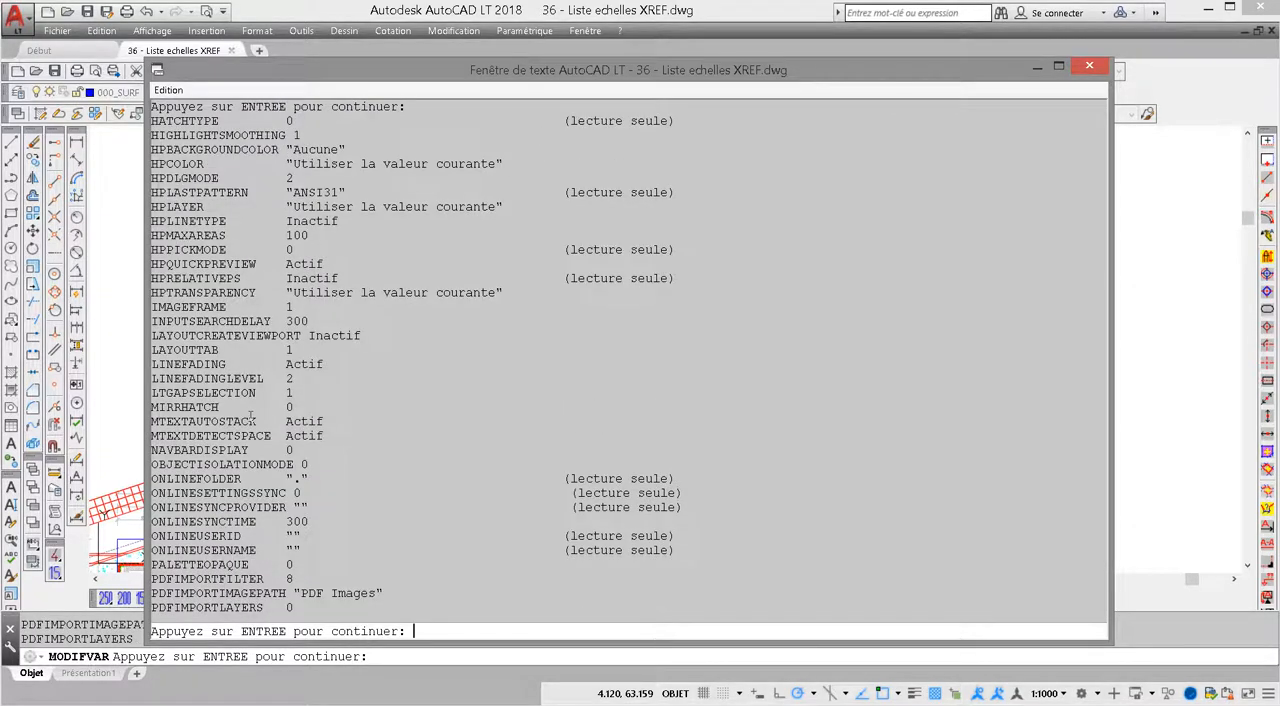
key(Return)
key(Return)
key(Return)
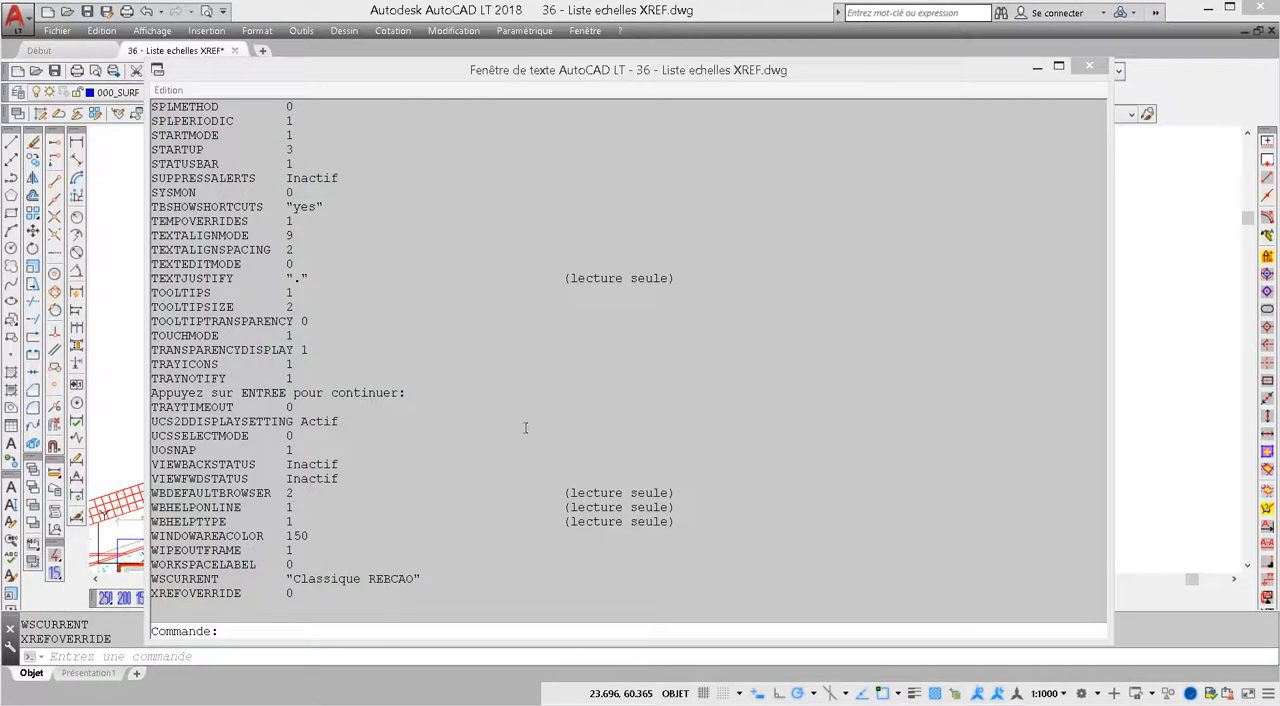
click(474, 312)
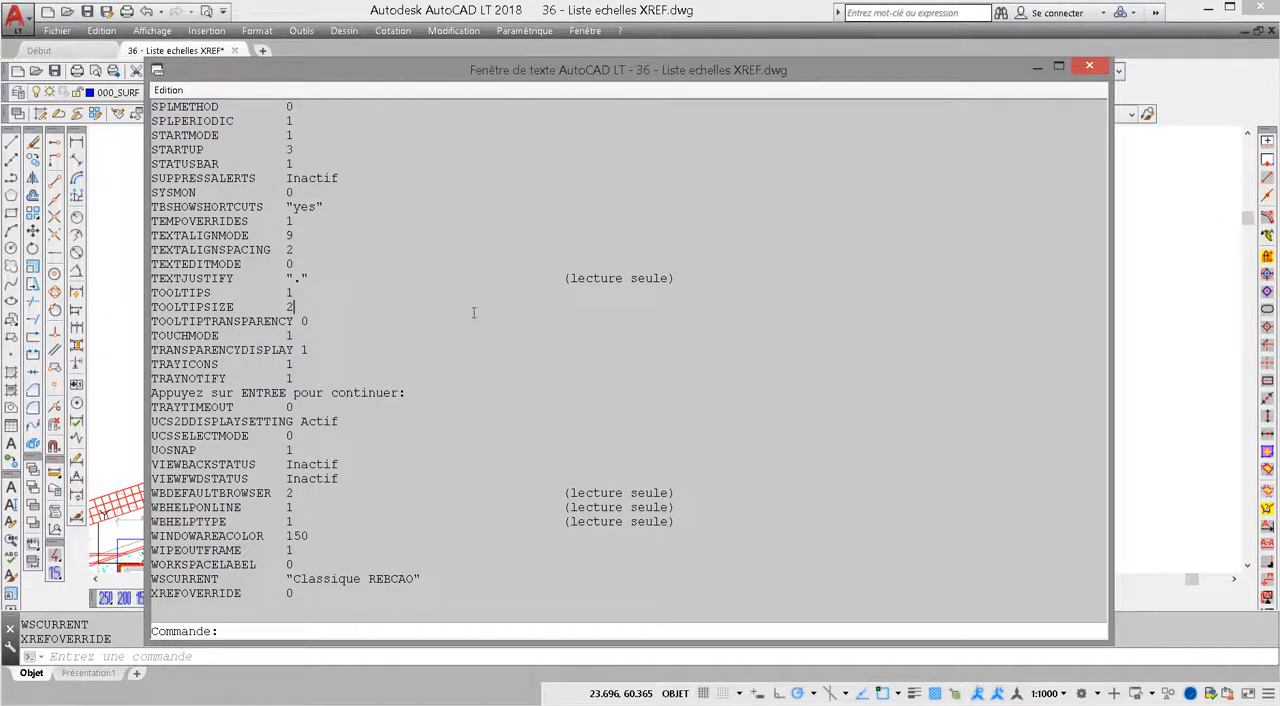